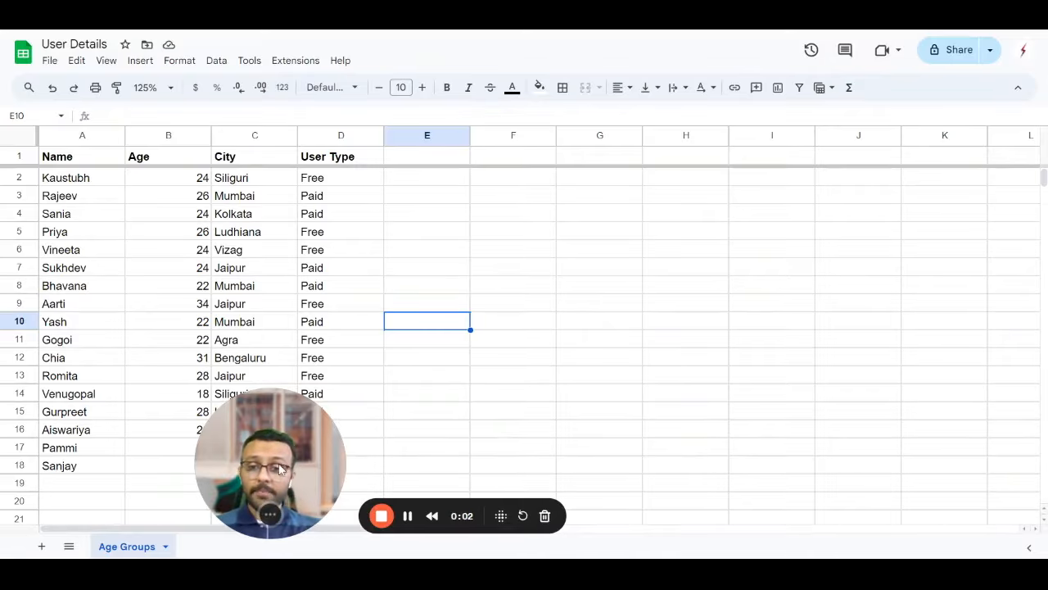
Look over the Name, Age, City and User Type columns of the user table.
left_click_drag(278, 468, 974, 309)
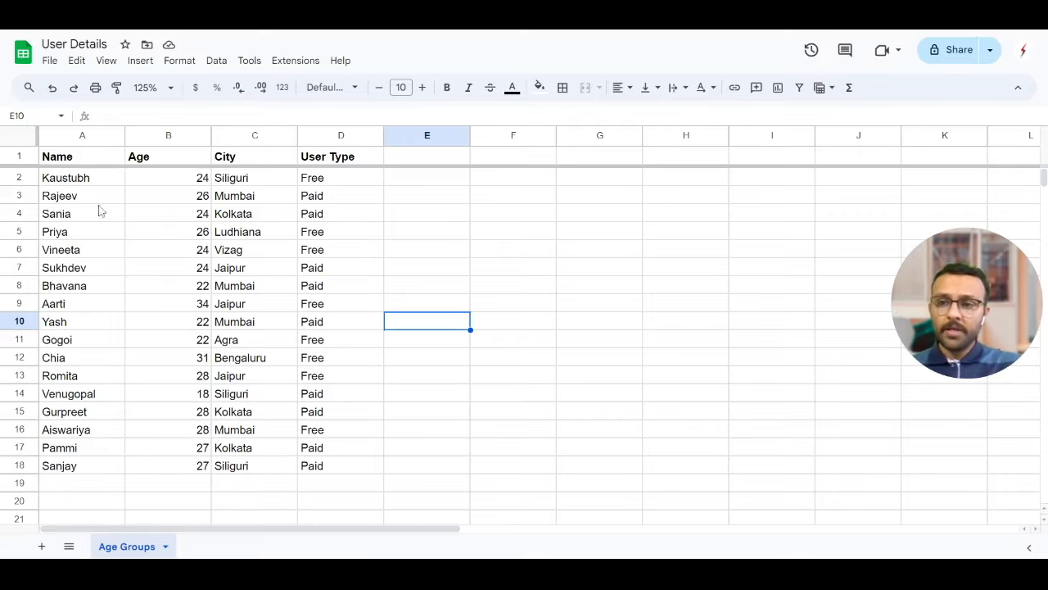
left_click(72, 159)
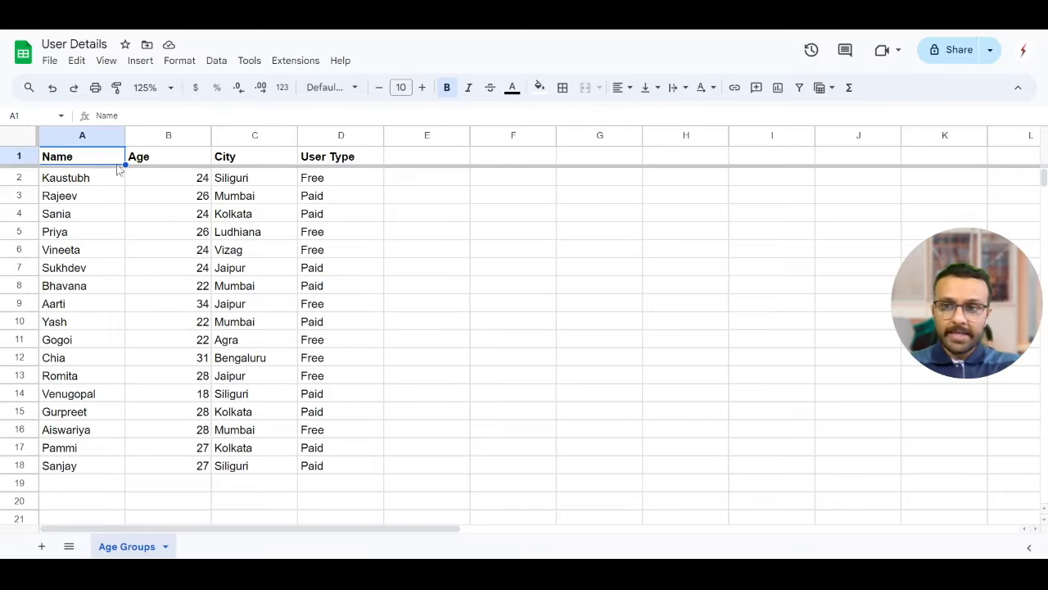
left_click(173, 163)
left_click(257, 156)
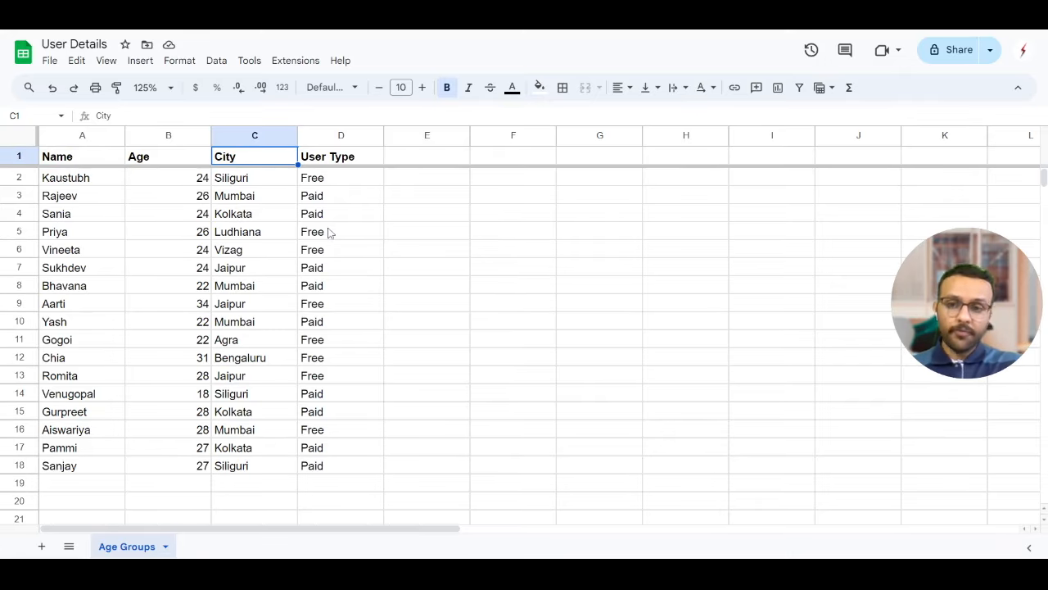
left_click(336, 347)
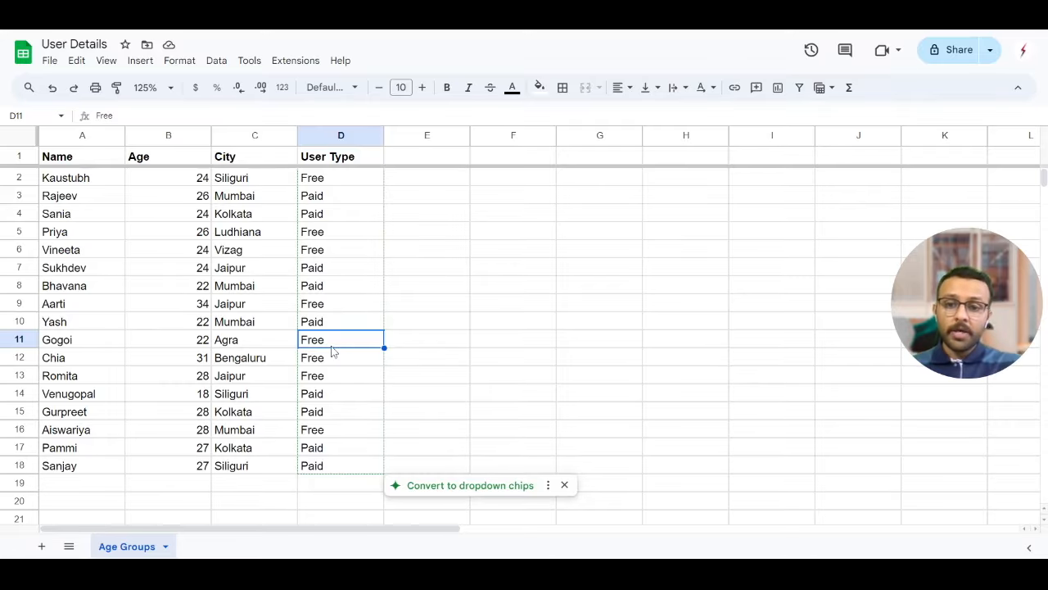
left_click(573, 363)
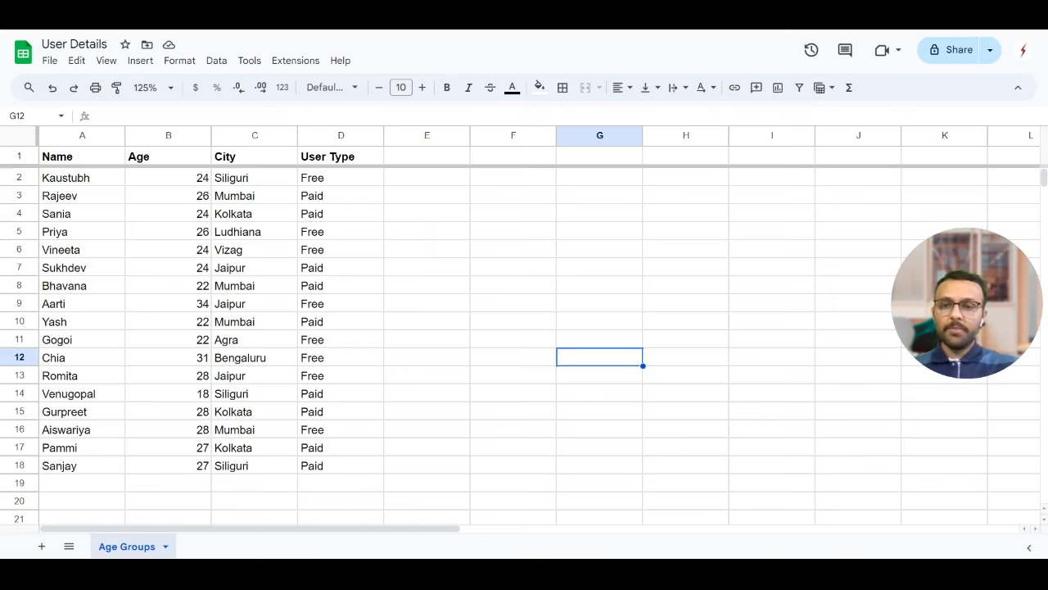
left_click(331, 274)
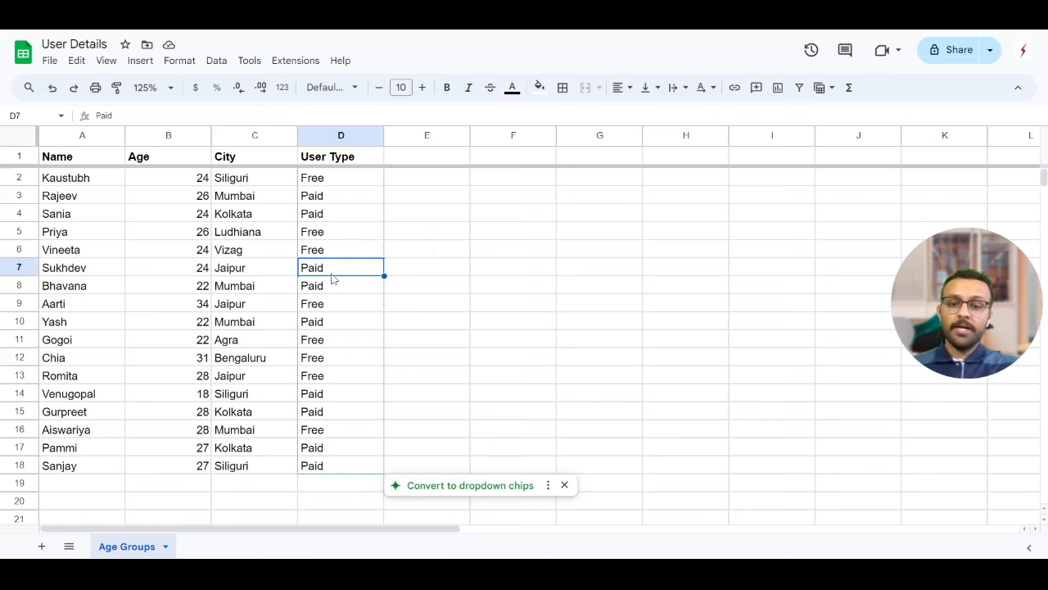
Select the whole user data table, including its header row, and create a filter on it.
left_click(249, 276)
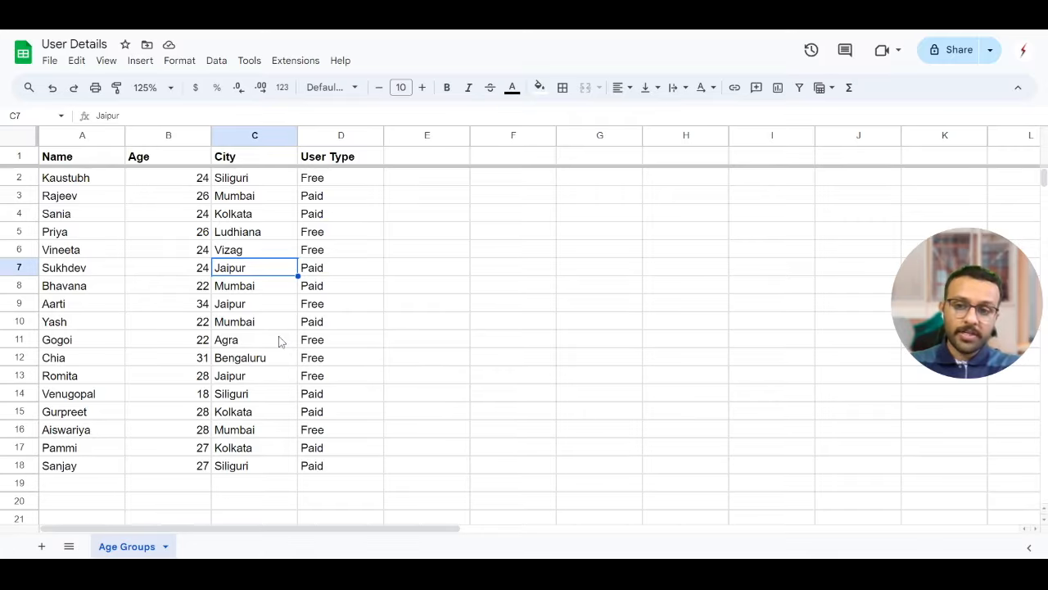
key("ctrl+a")
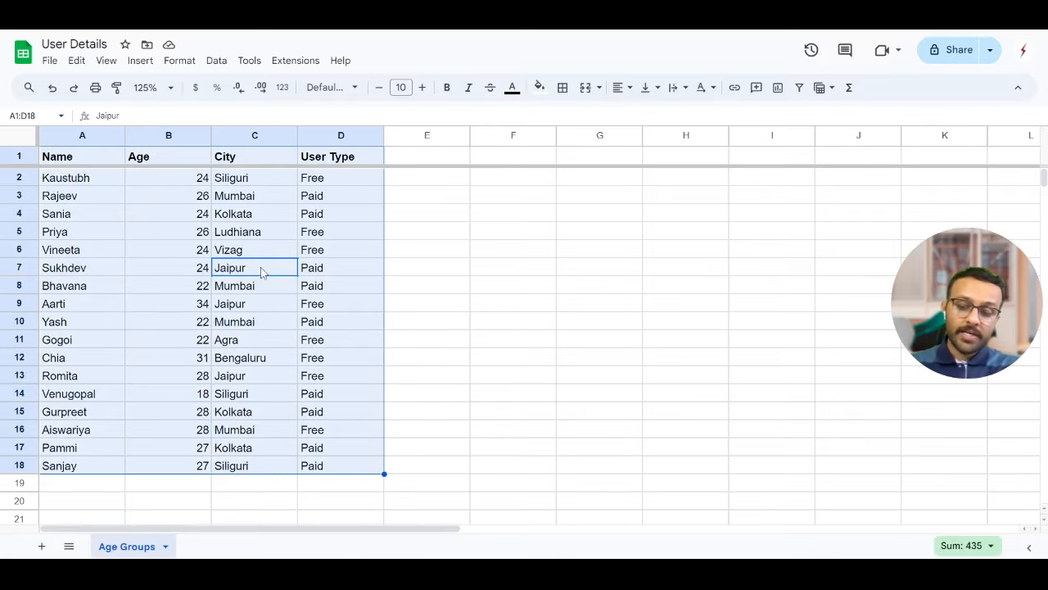
key("ctrl+a")
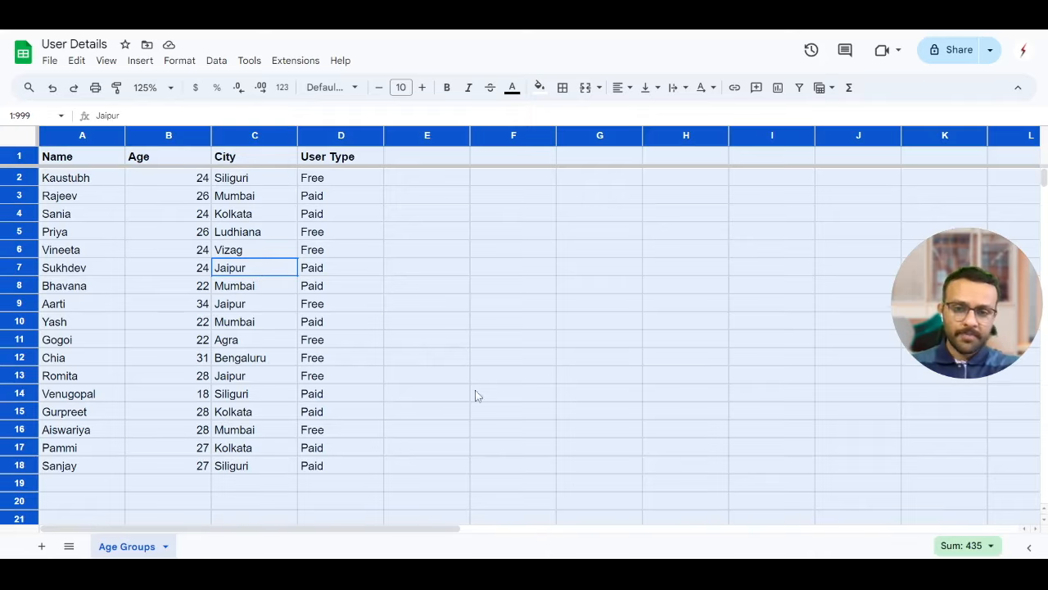
left_click_drag(475, 393, 426, 375)
left_click(257, 257)
key("ctrl+a")
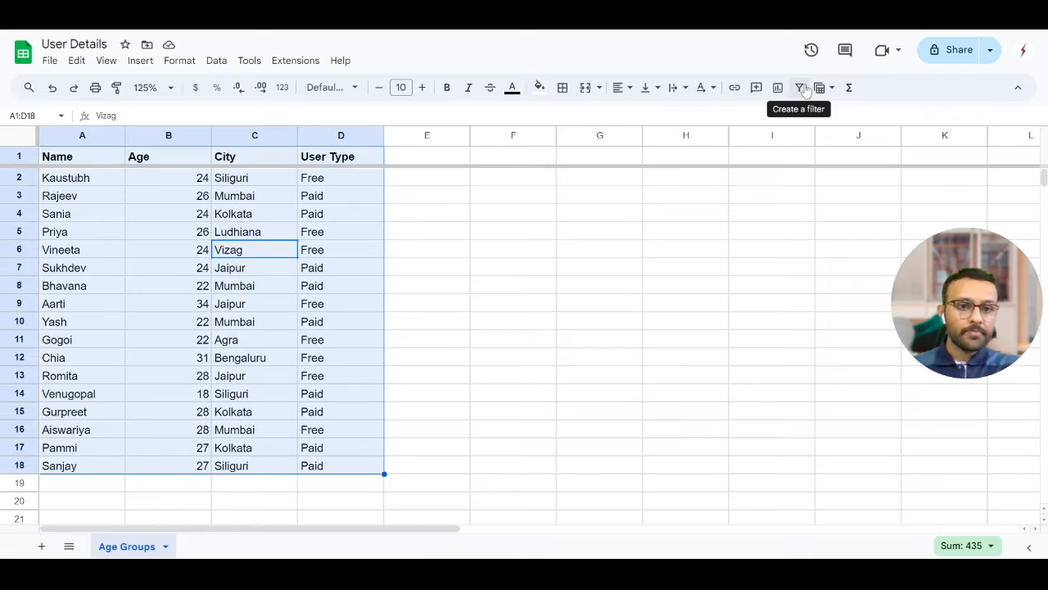
left_click(800, 88)
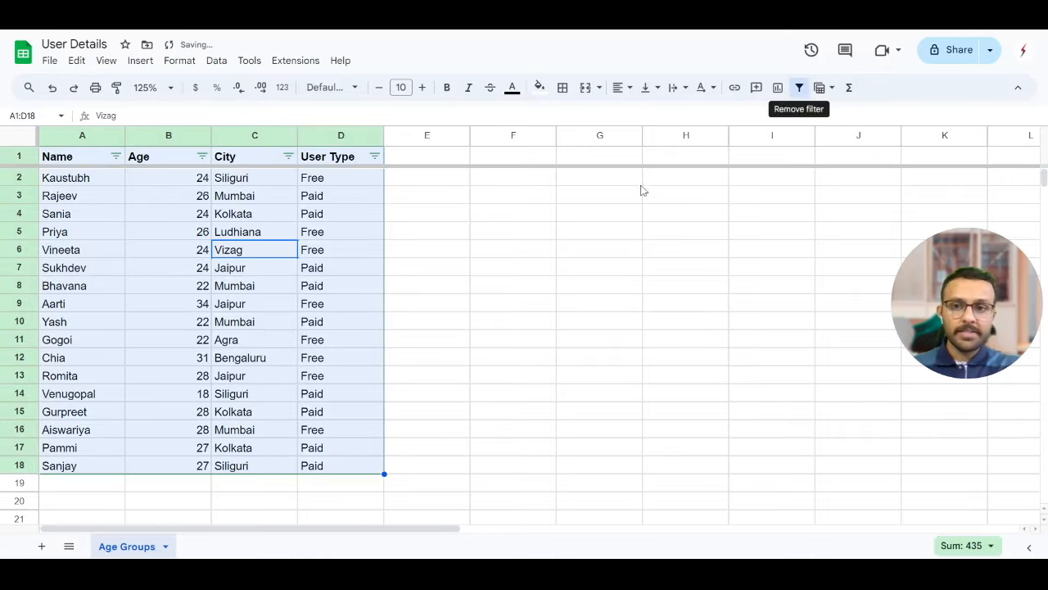
left_click(322, 218)
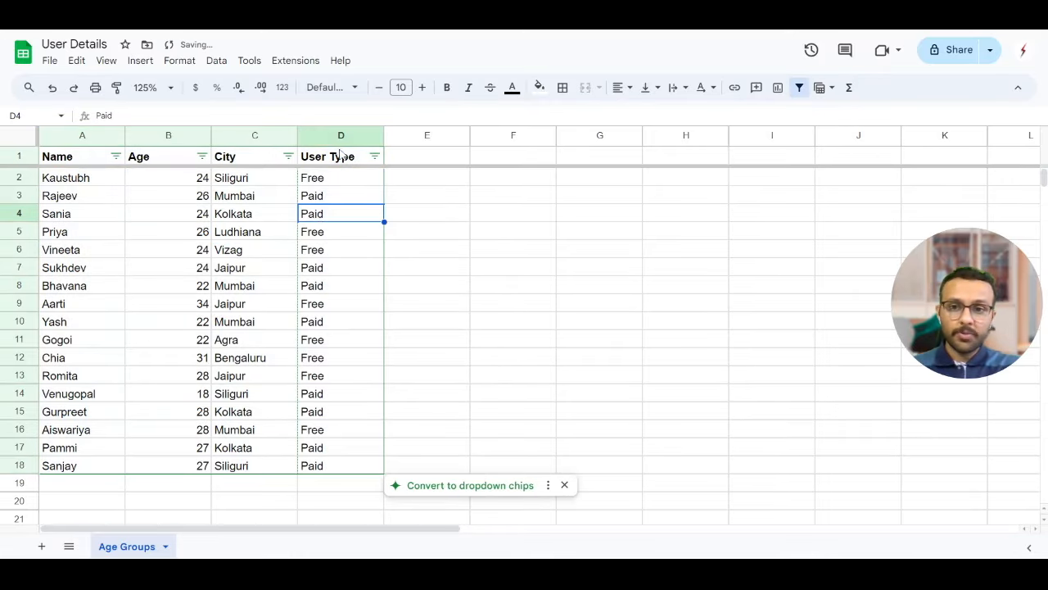
left_click(519, 396)
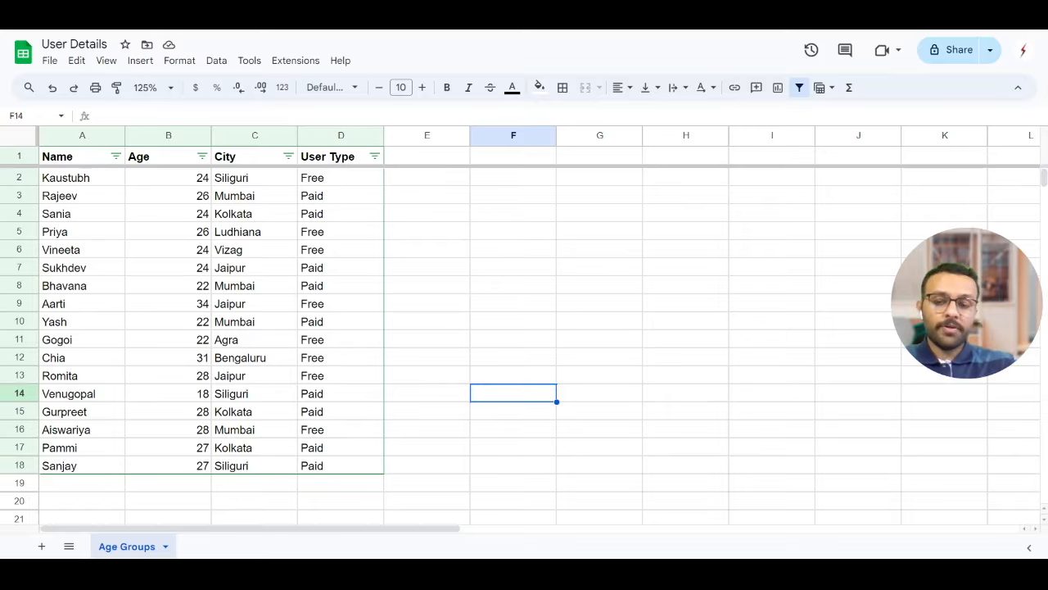
Filter the User Type column by values, excluding Free so that only Paid users are shown.
left_click(345, 251)
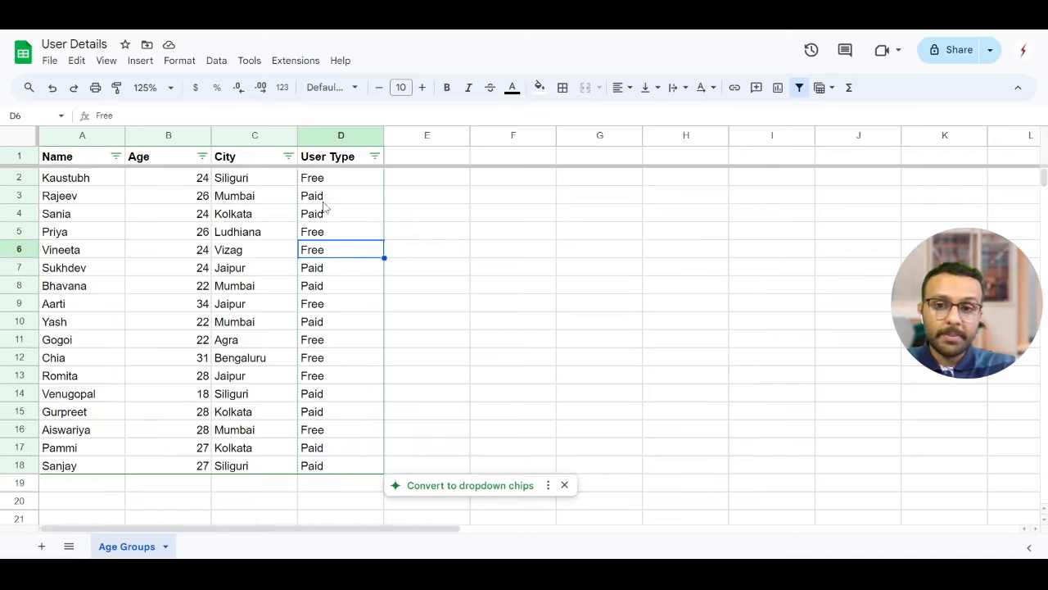
left_click(325, 215)
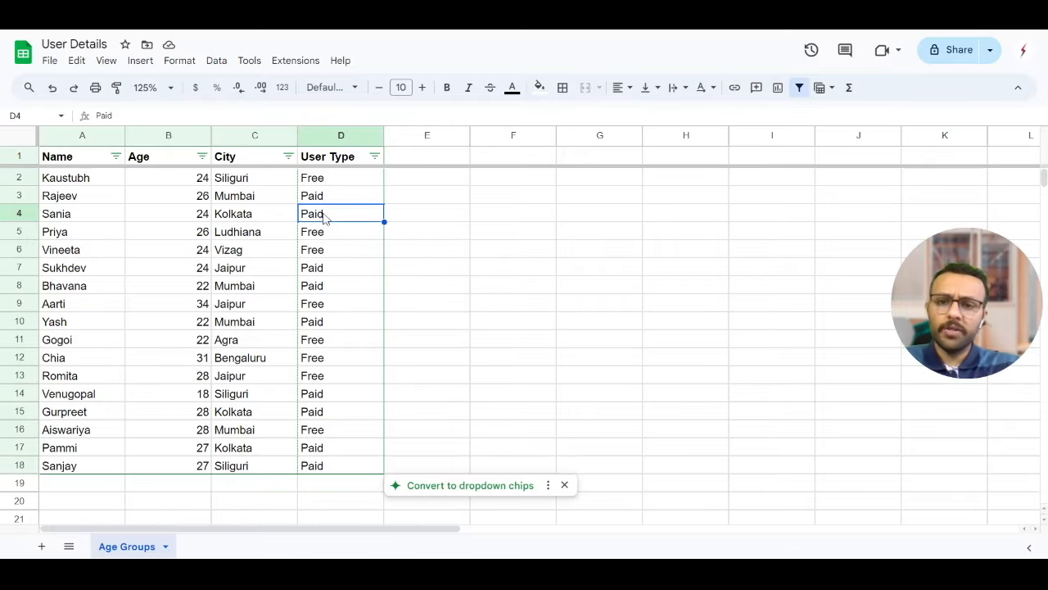
left_click(374, 158)
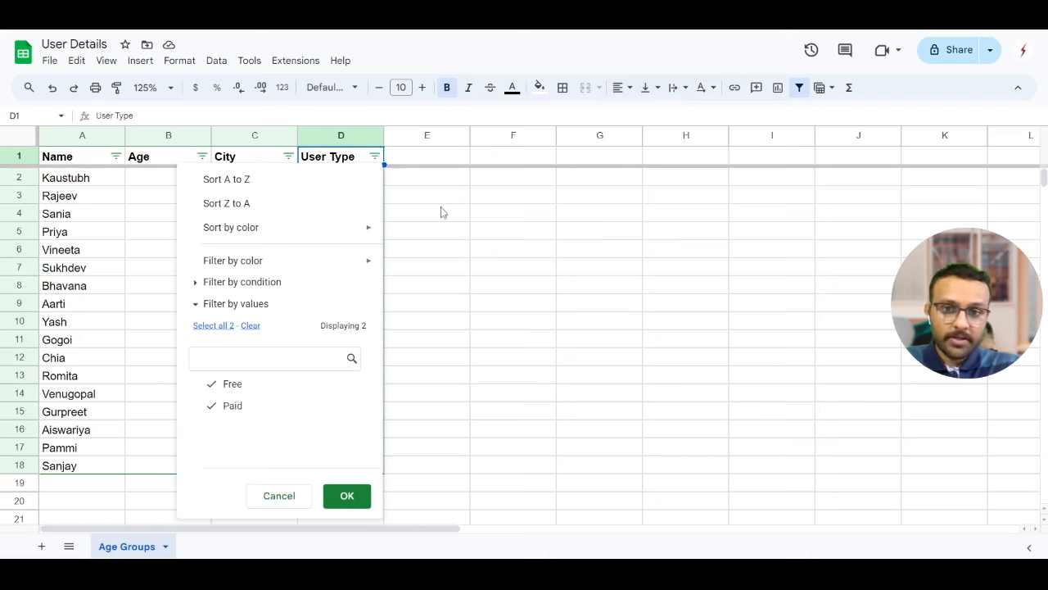
left_click(442, 212)
left_click(374, 156)
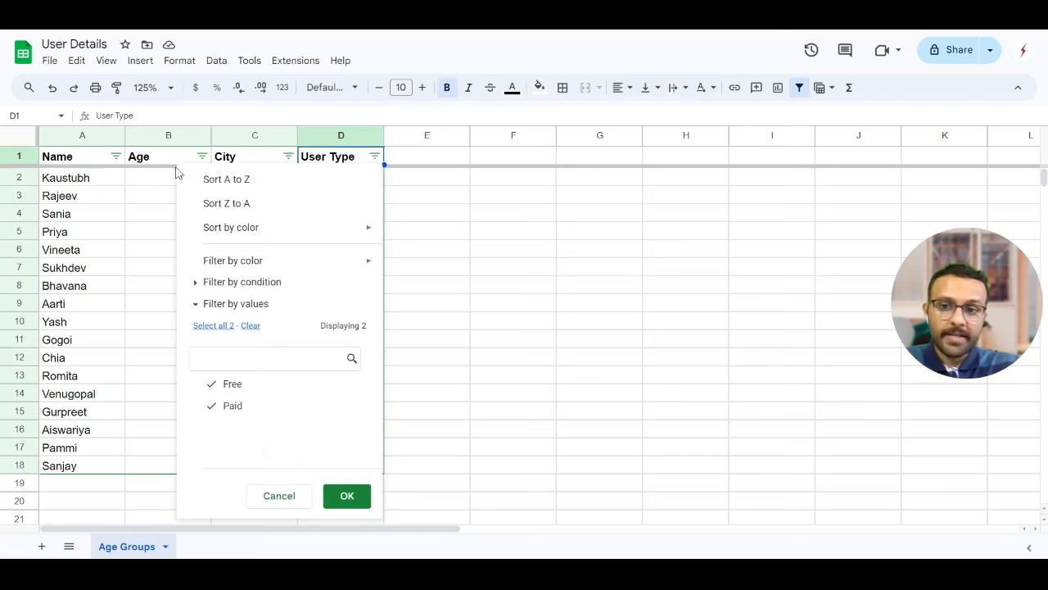
left_click(213, 392)
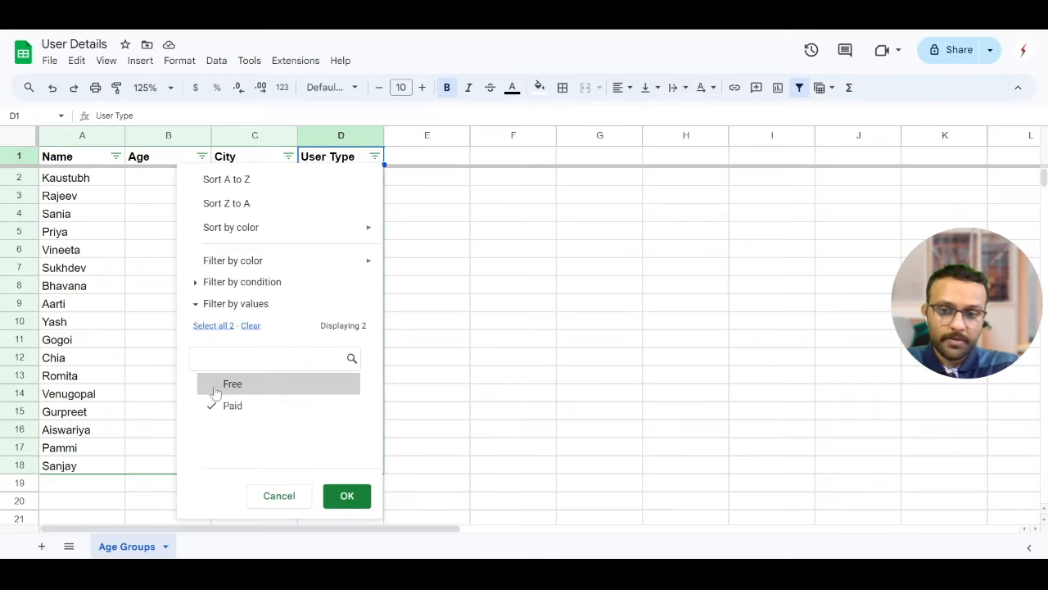
left_click(352, 498)
left_click_drag(331, 178, 127, 311)
left_click(427, 358)
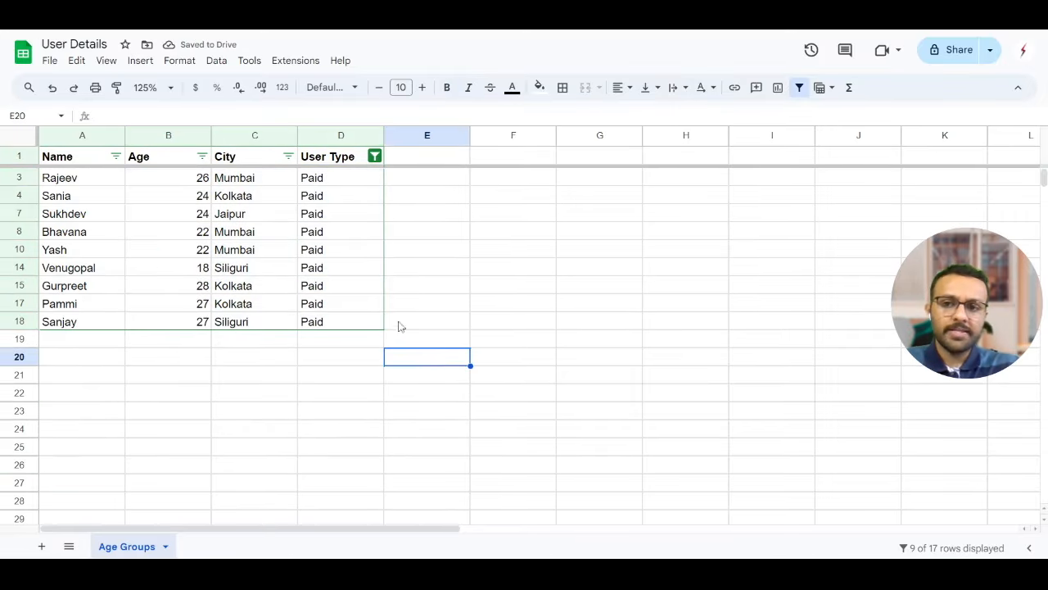
Include the Free value again in the User Type column's filter.
left_click(375, 158)
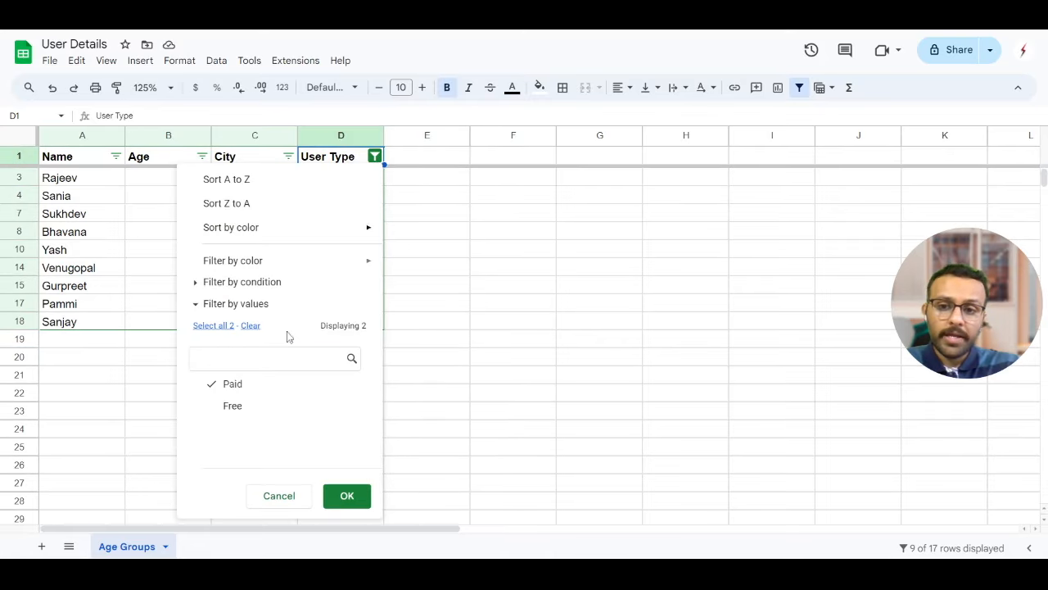
left_click(225, 407)
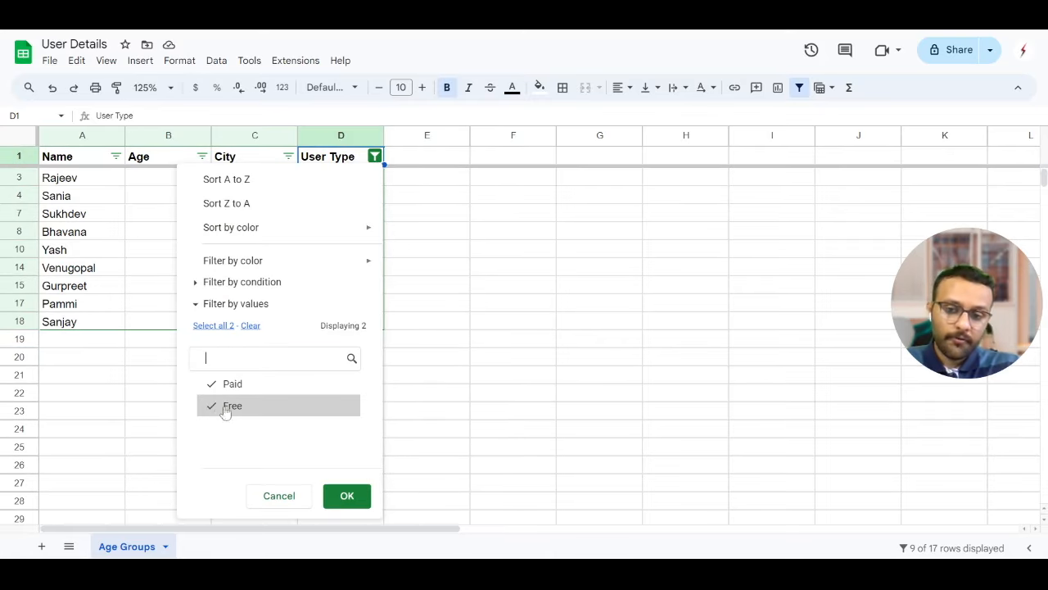
left_click(354, 501)
left_click(362, 215)
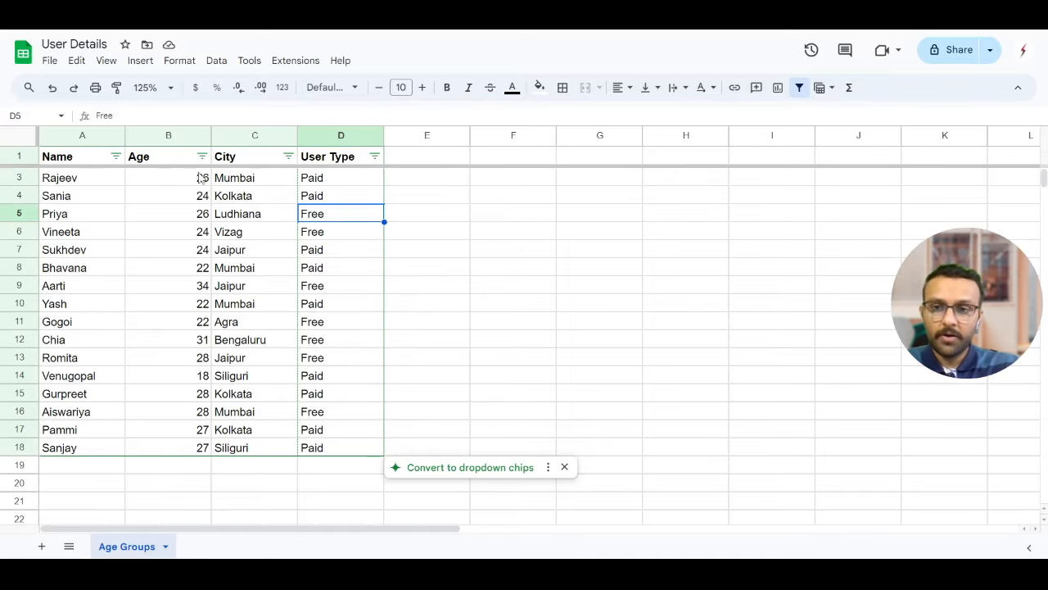
Filter the Age column by values, excluding 18, 22 and 24.
left_click(202, 157)
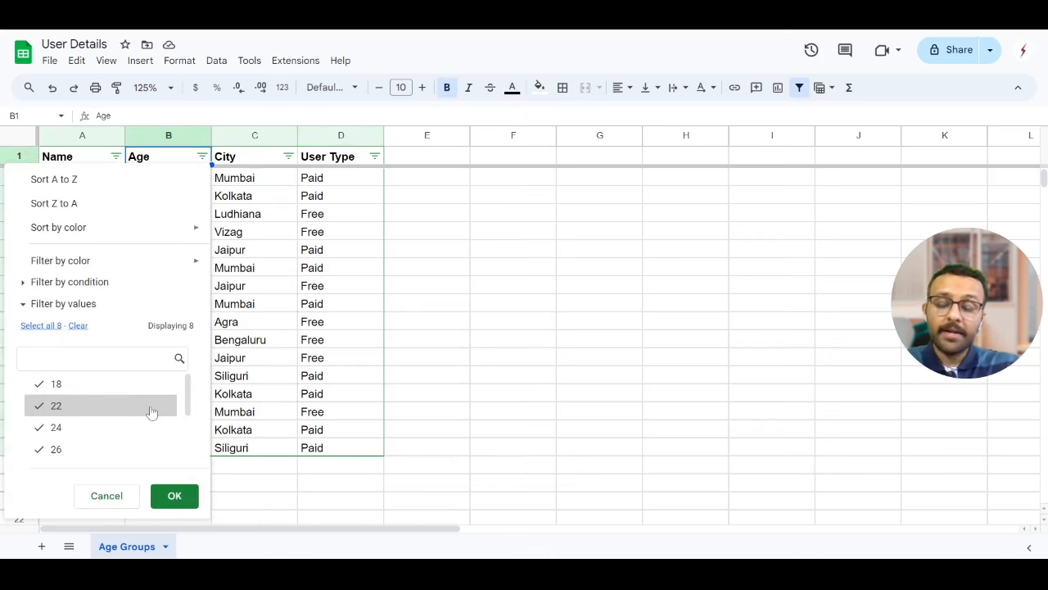
left_click(41, 384)
left_click(39, 405)
left_click(39, 427)
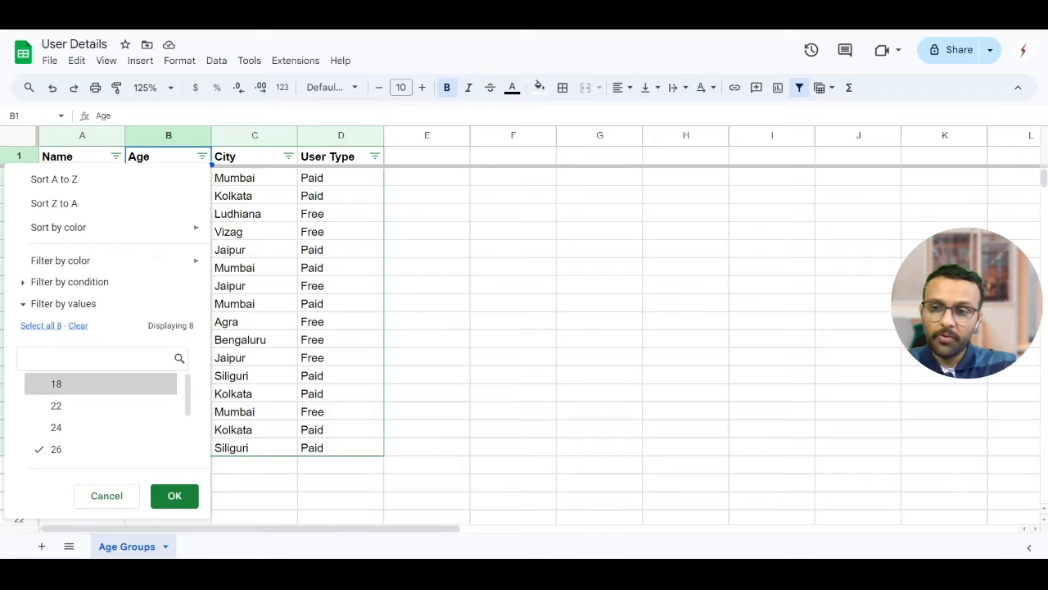
left_click(175, 503)
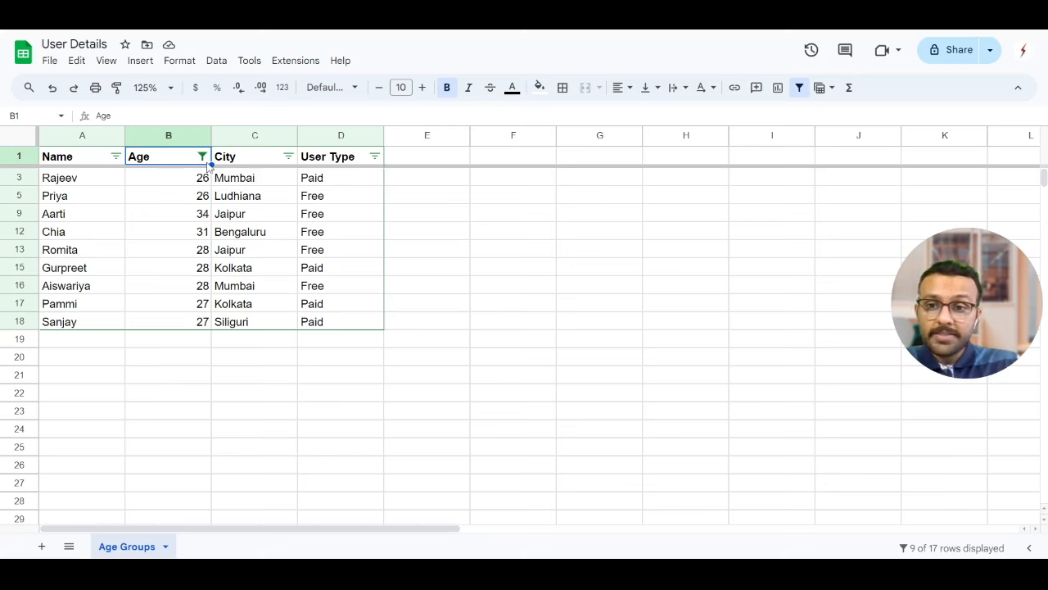
Reselect all age values in the Age column's filter and apply it.
left_click(202, 155)
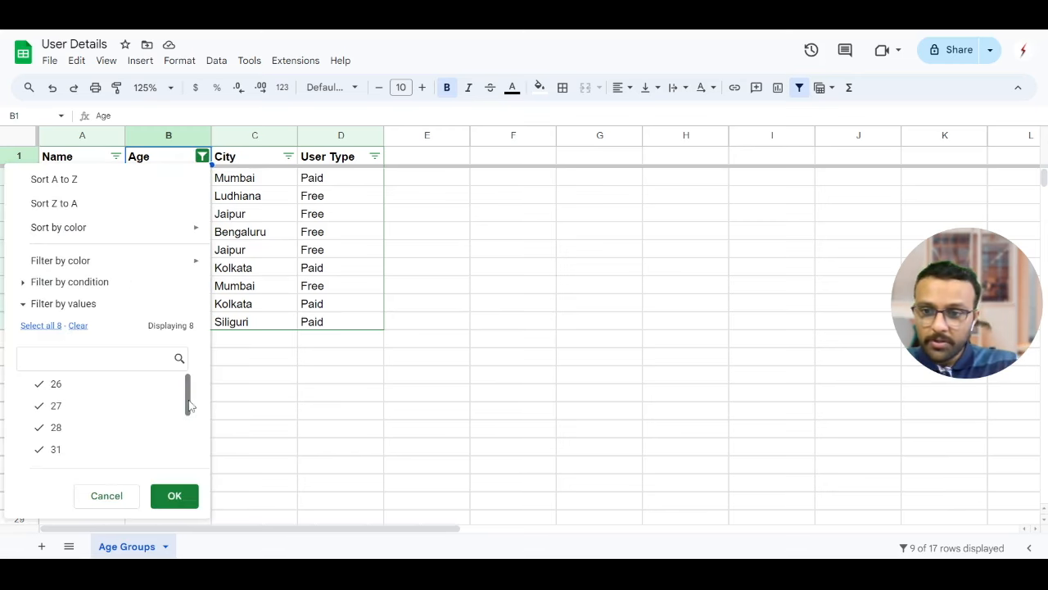
left_click_drag(190, 402, 187, 492)
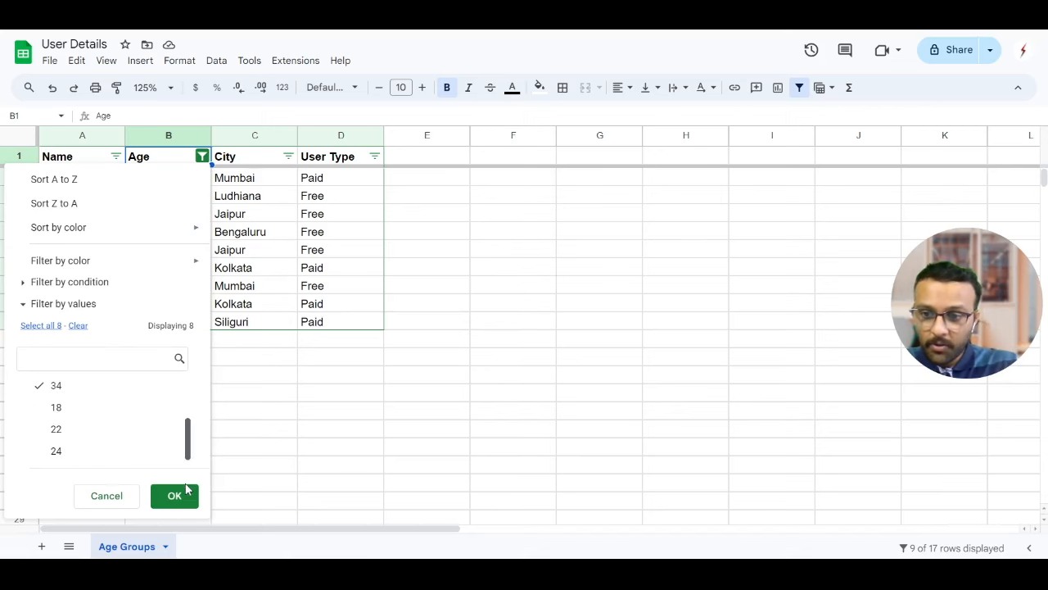
left_click(43, 412)
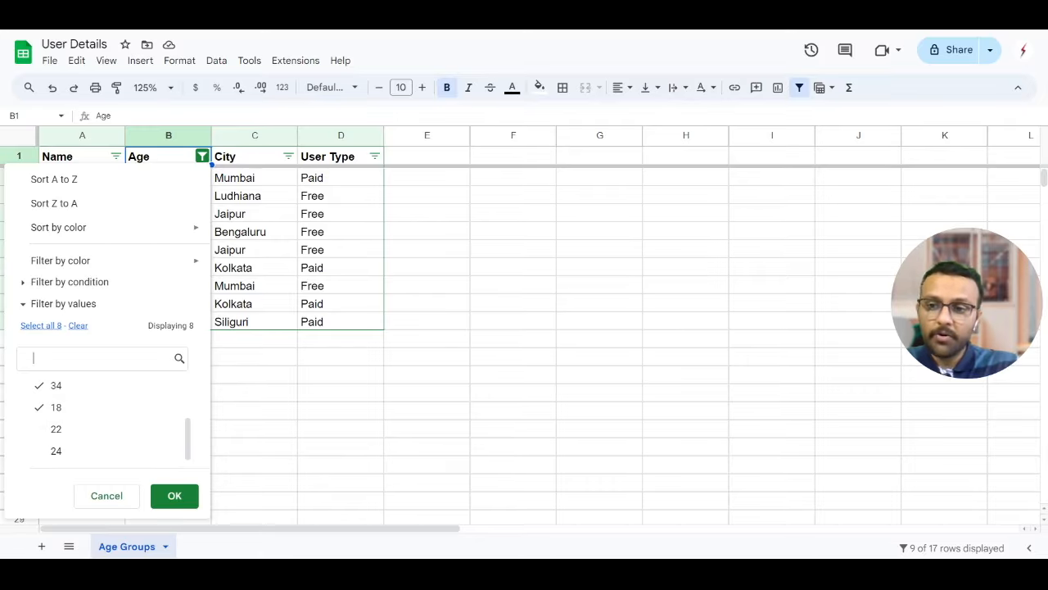
left_click(38, 328)
left_click(172, 494)
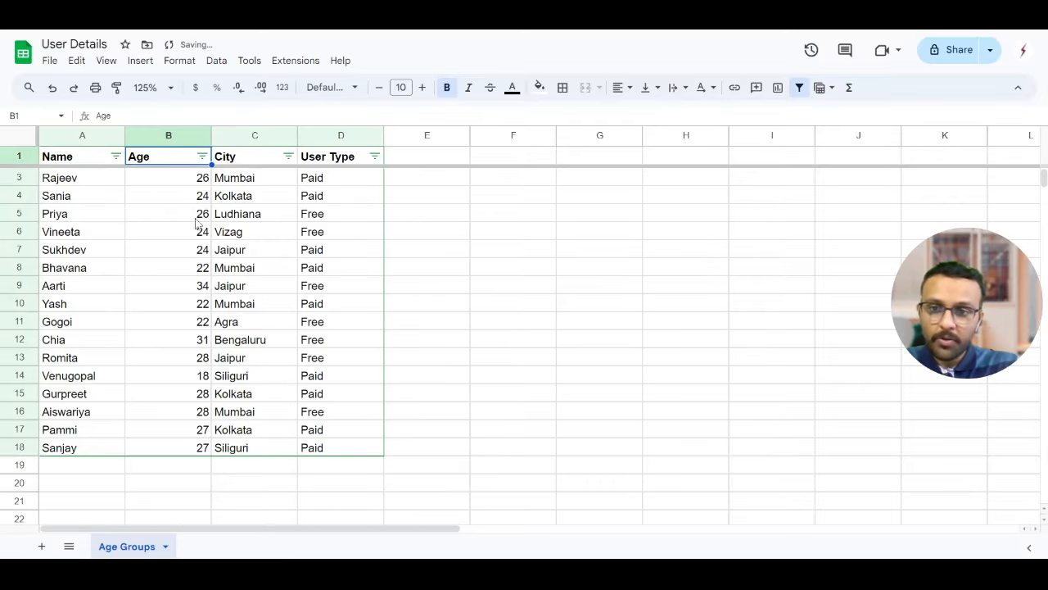
Filter the Age column by condition to show only values greater than or equal to 25, and check the remaining ages.
left_click(202, 157)
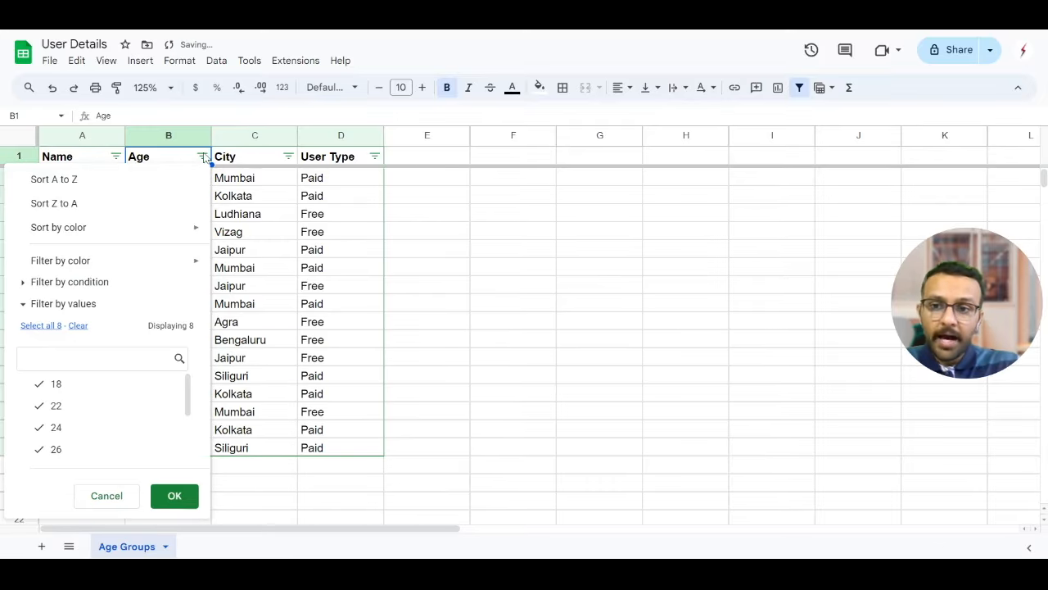
left_click(25, 283)
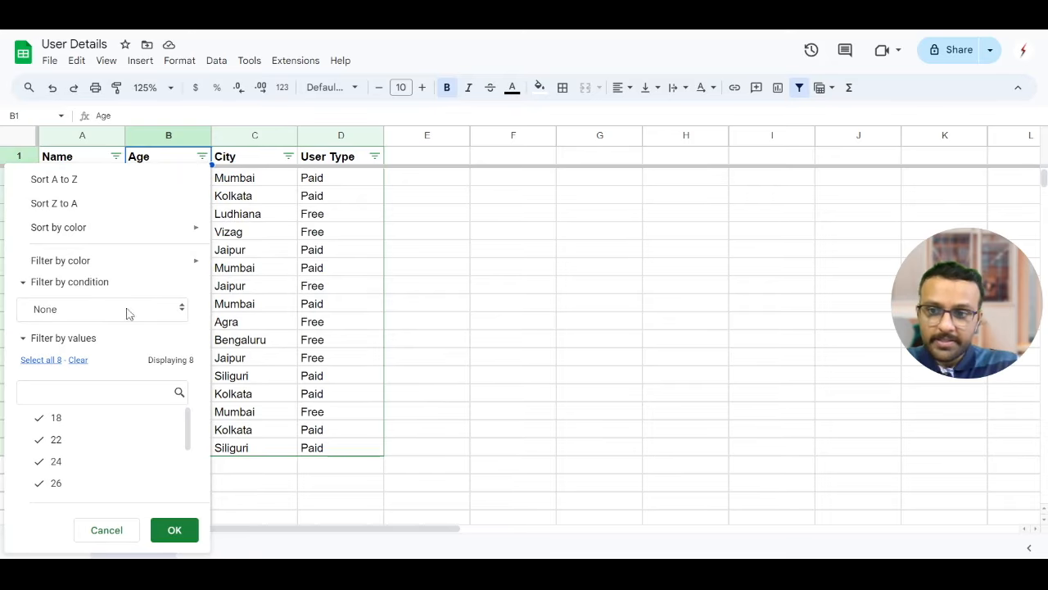
left_click(175, 315)
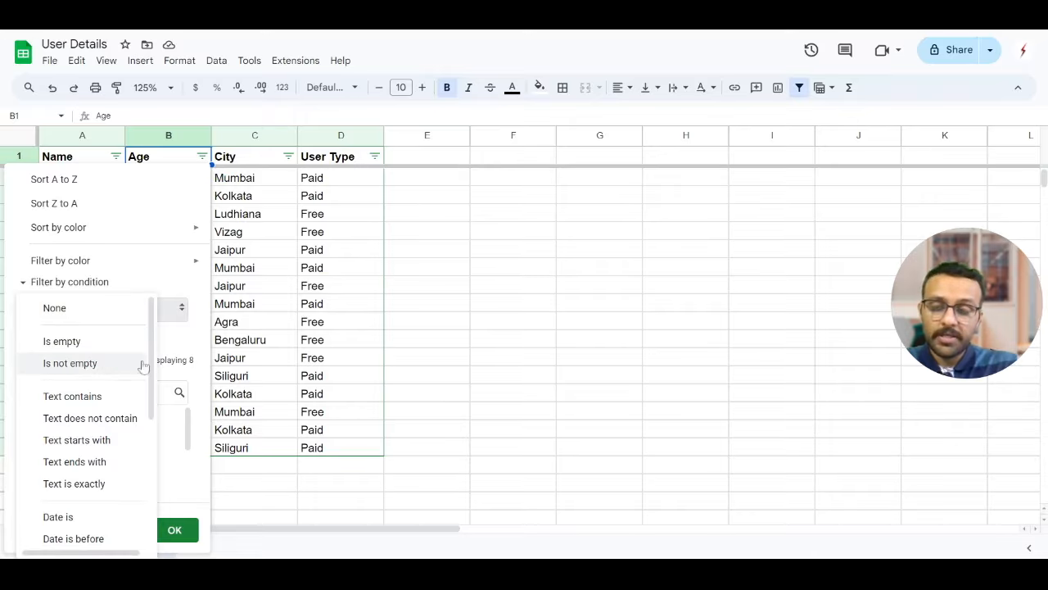
left_click(73, 266)
left_click(92, 316)
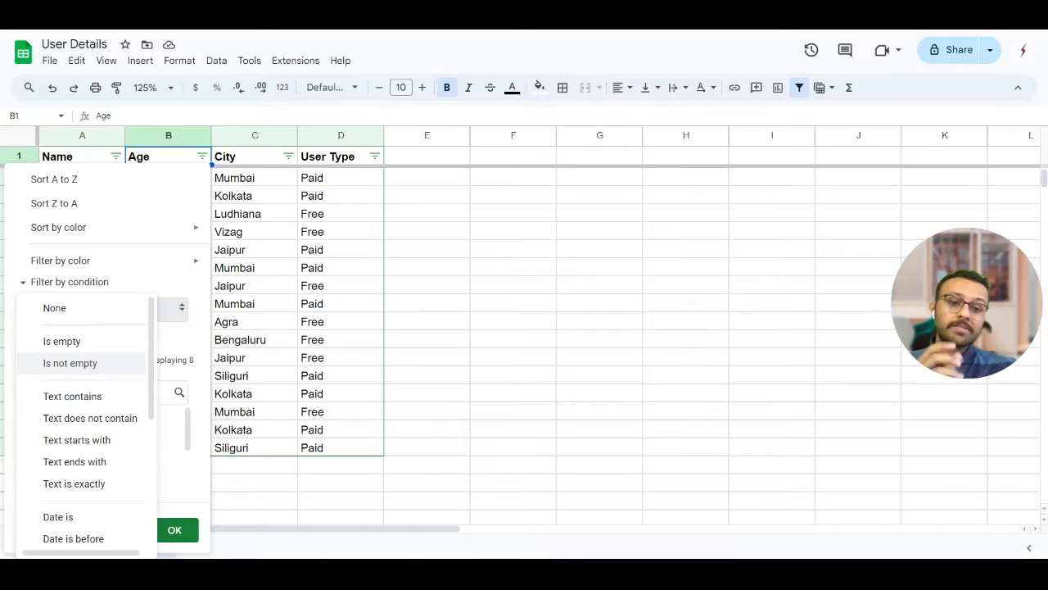
scroll(111, 434, "down", 2)
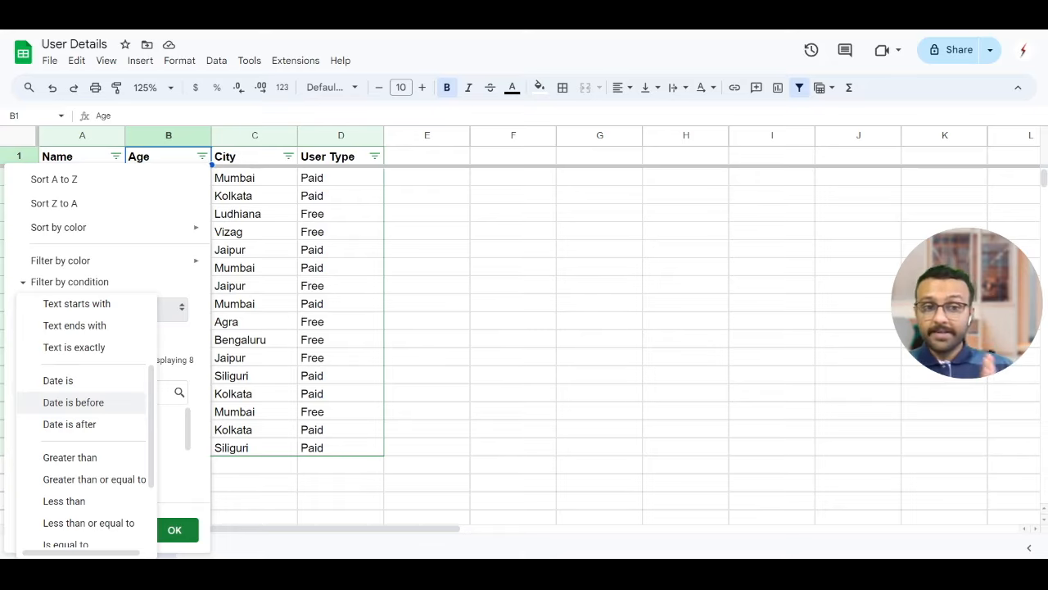
left_click(109, 488)
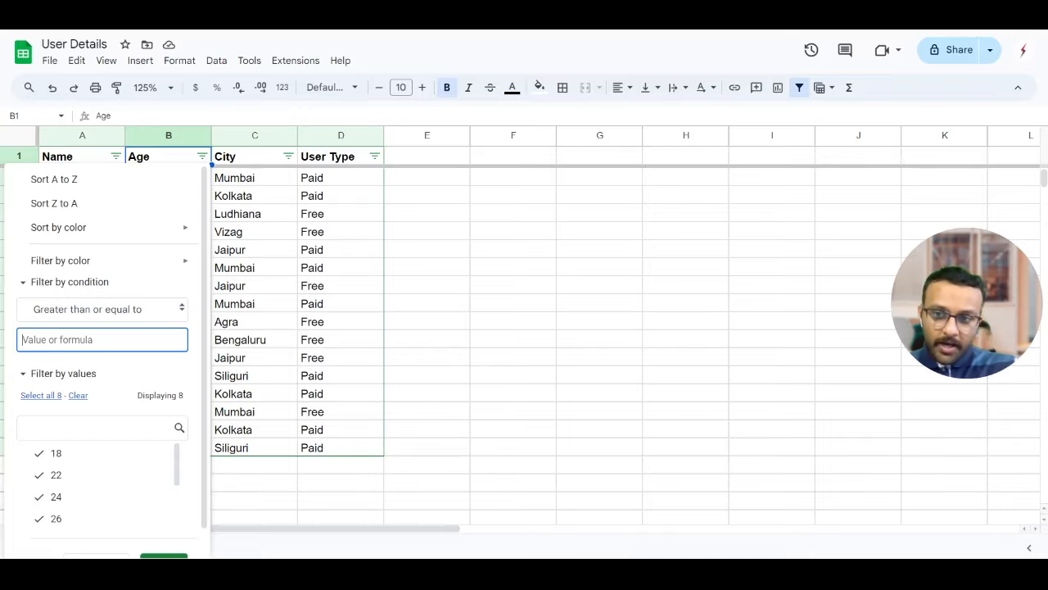
type("25")
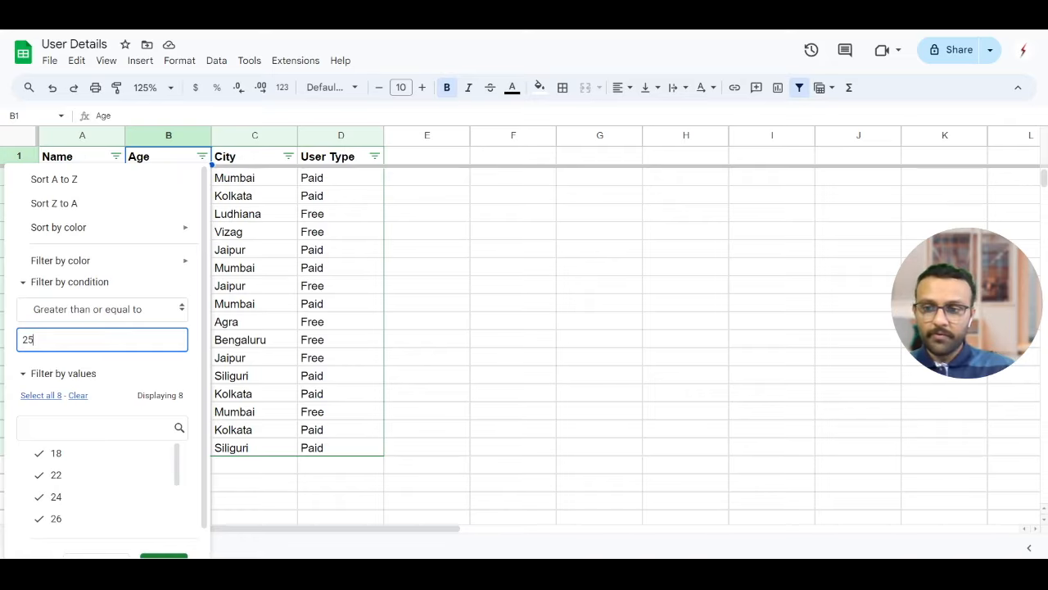
scroll(197, 385, "down", 1)
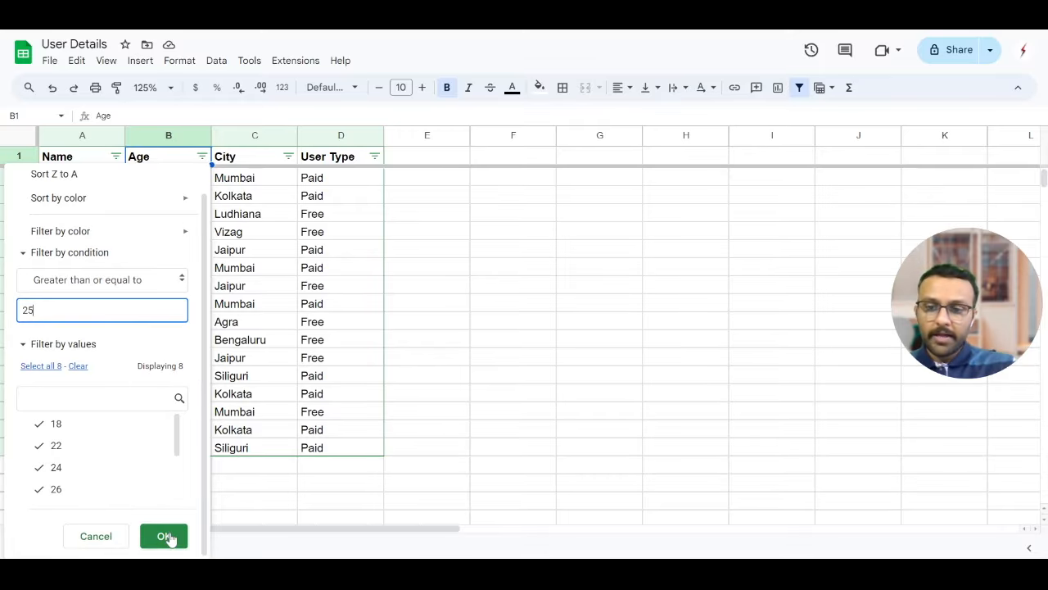
left_click(166, 536)
left_click(257, 287)
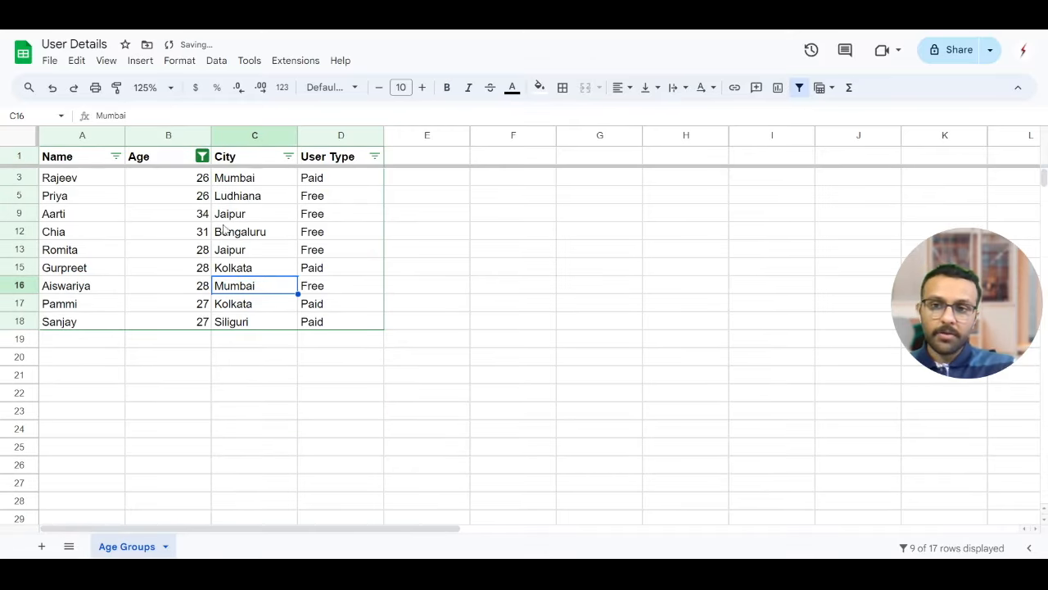
left_click_drag(187, 177, 210, 330)
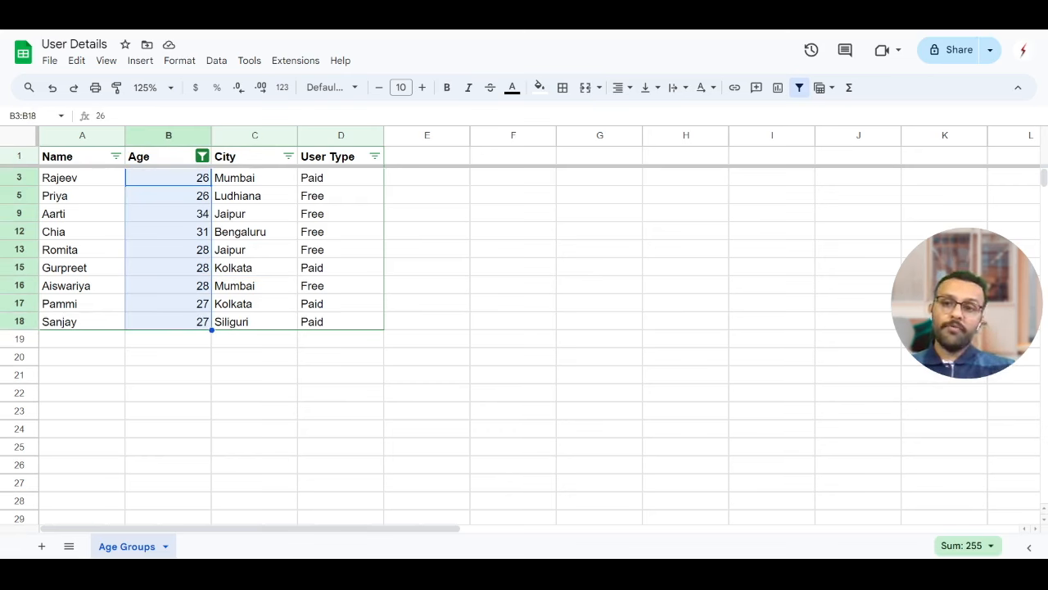
left_click(290, 236)
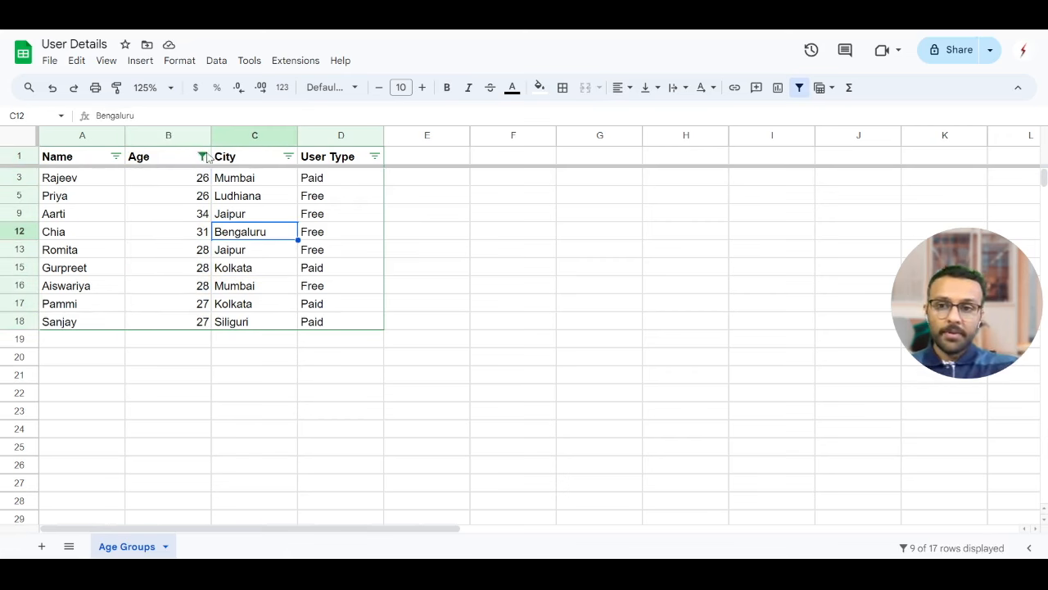
left_click(193, 218)
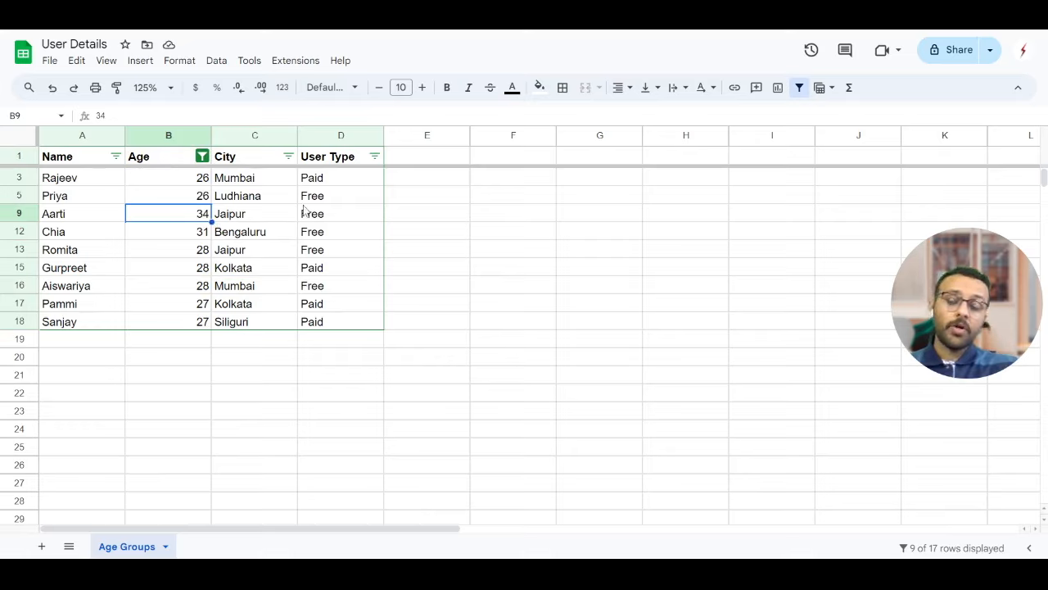
Remove the existing filter from the table and create a fresh one over the whole data range.
left_click(800, 90)
left_click(293, 308)
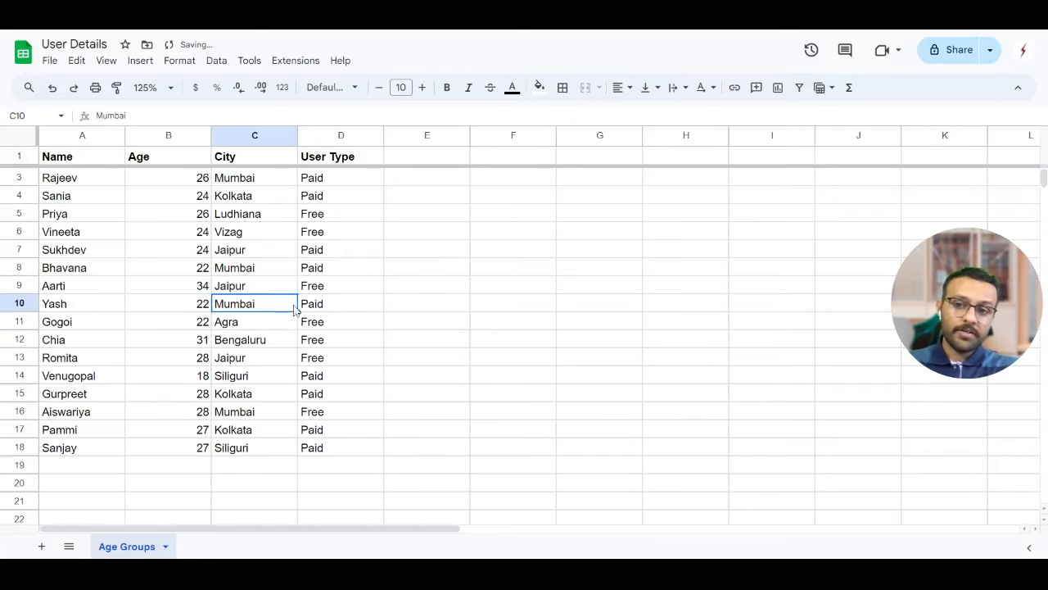
key("ctrl+a")
left_click(798, 87)
left_click(294, 271)
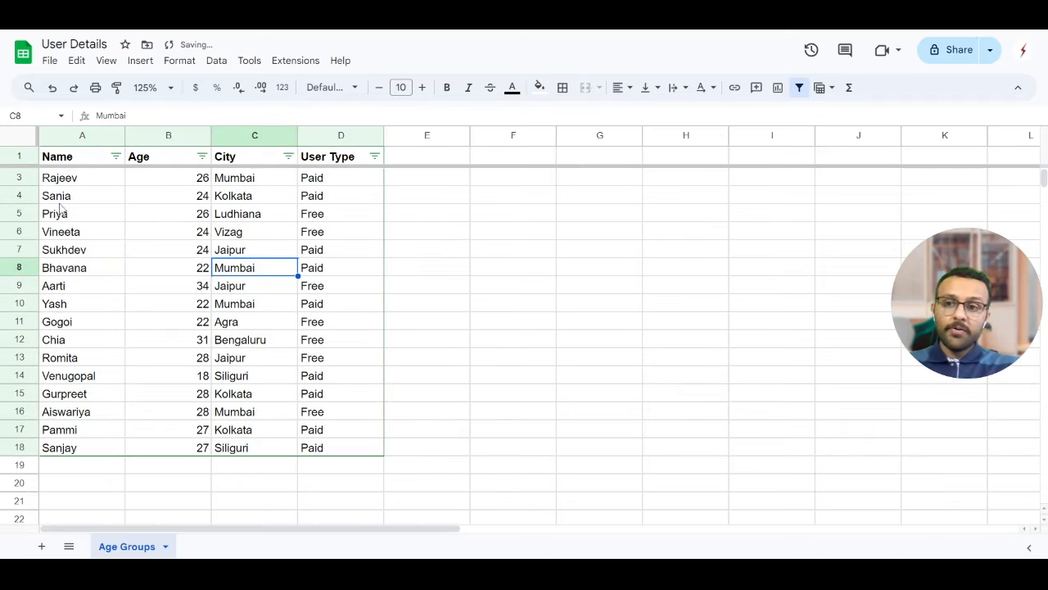
Sort the table by the Name column from A to Z and check the first and last rows.
left_click_drag(58, 185, 125, 456)
left_click(237, 456)
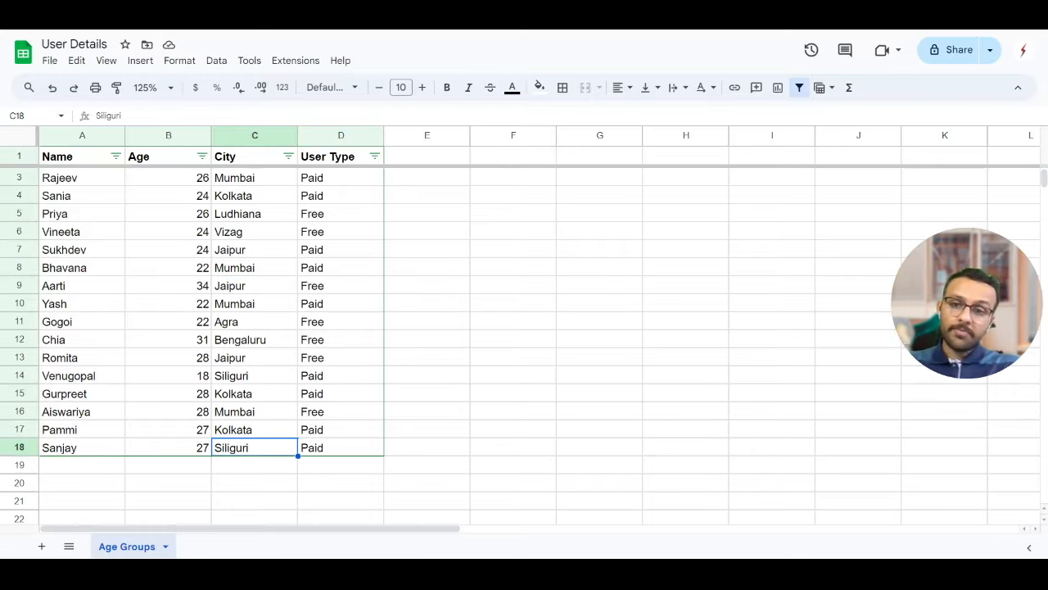
left_click(116, 156)
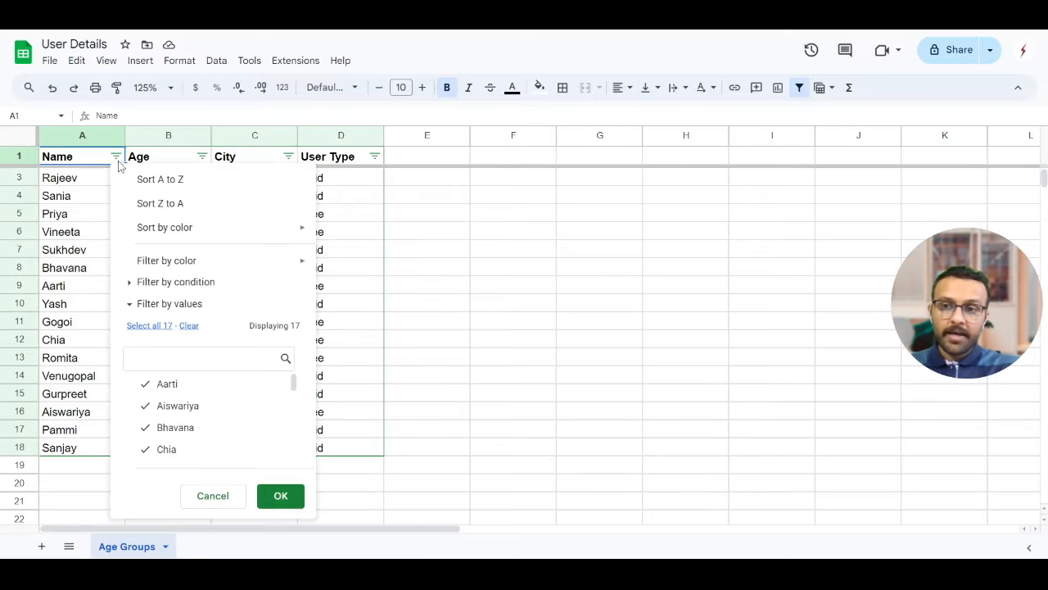
left_click(176, 189)
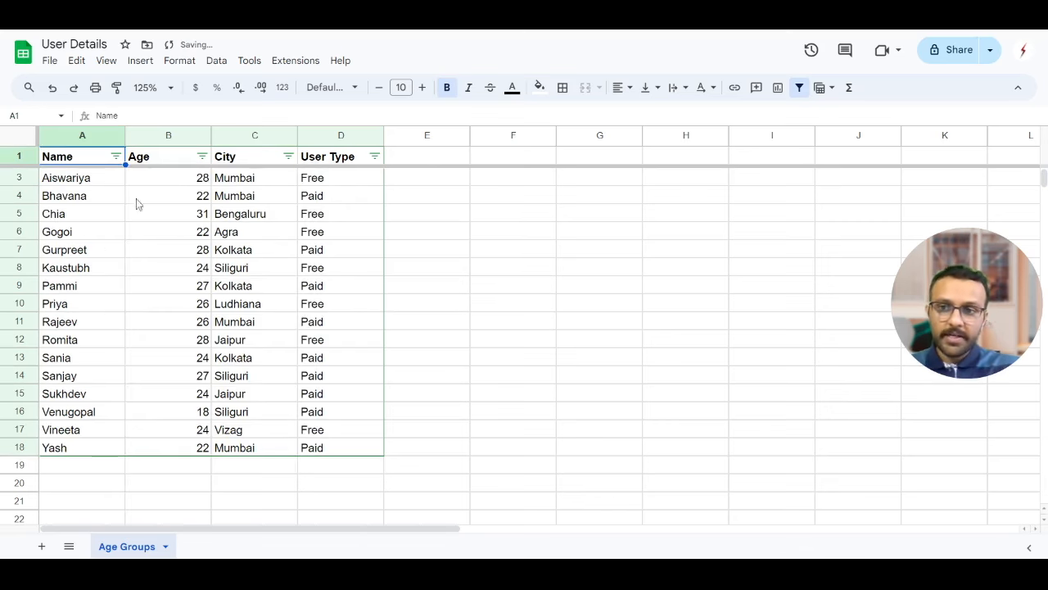
left_click(92, 194)
scroll(76, 196, "up", 1)
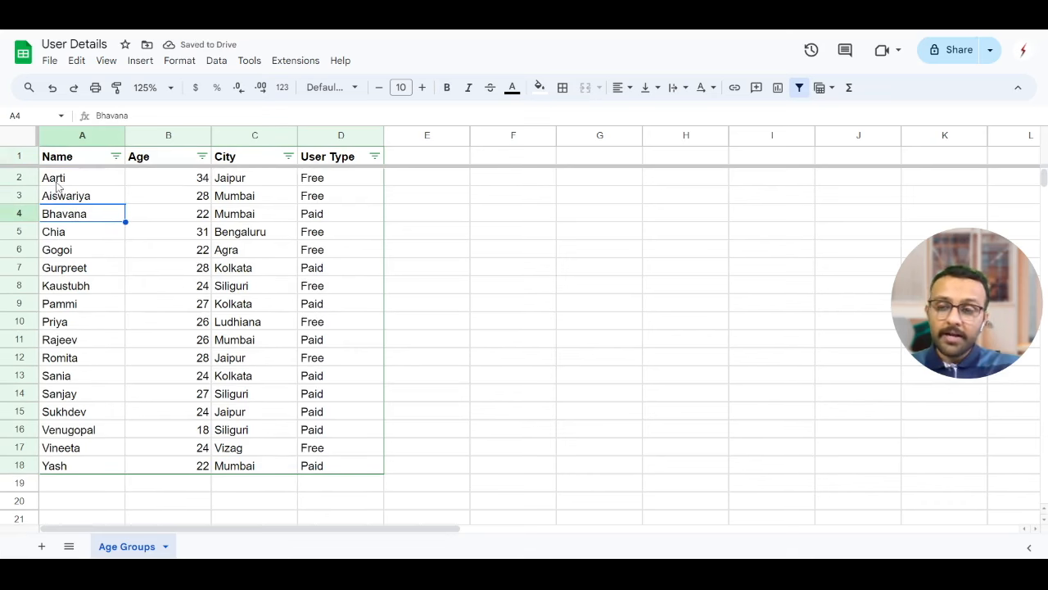
left_click(59, 181)
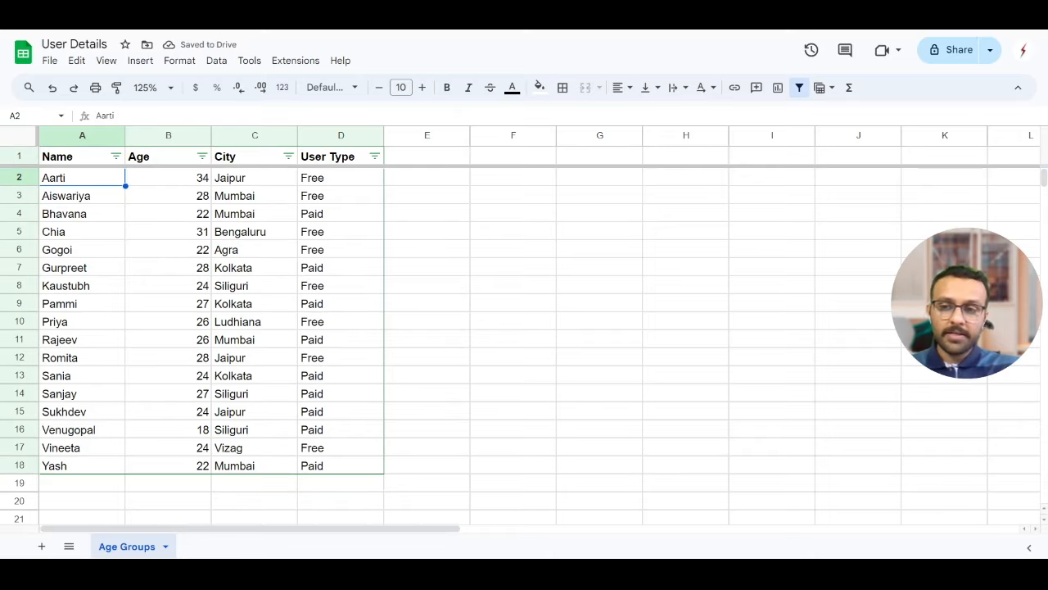
left_click(56, 470)
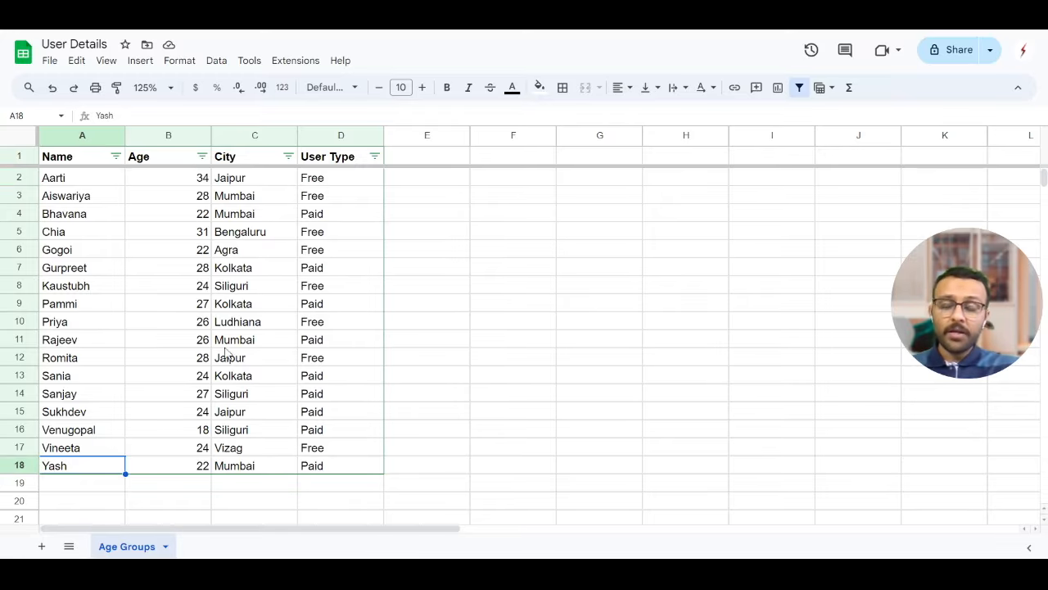
left_click(116, 156)
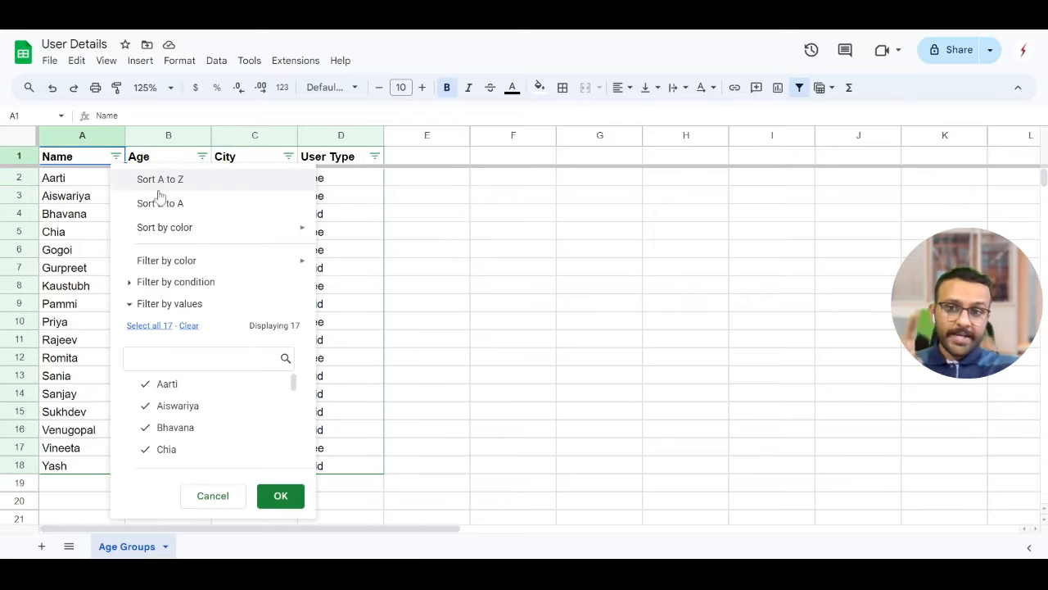
left_click(92, 233)
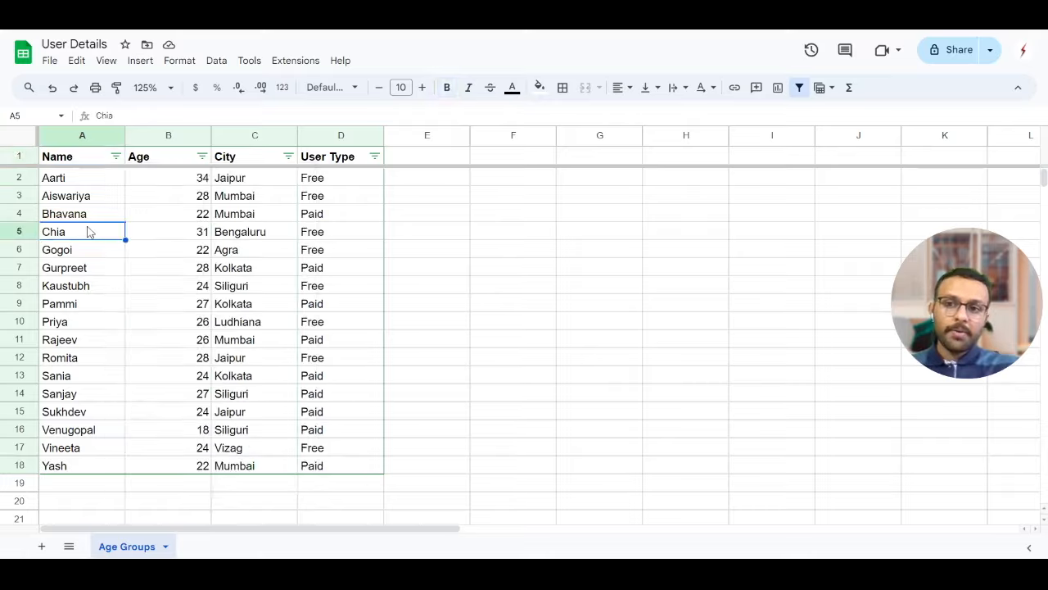
Sort the table by the Age column in ascending order and check the youngest and oldest users.
left_click(203, 156)
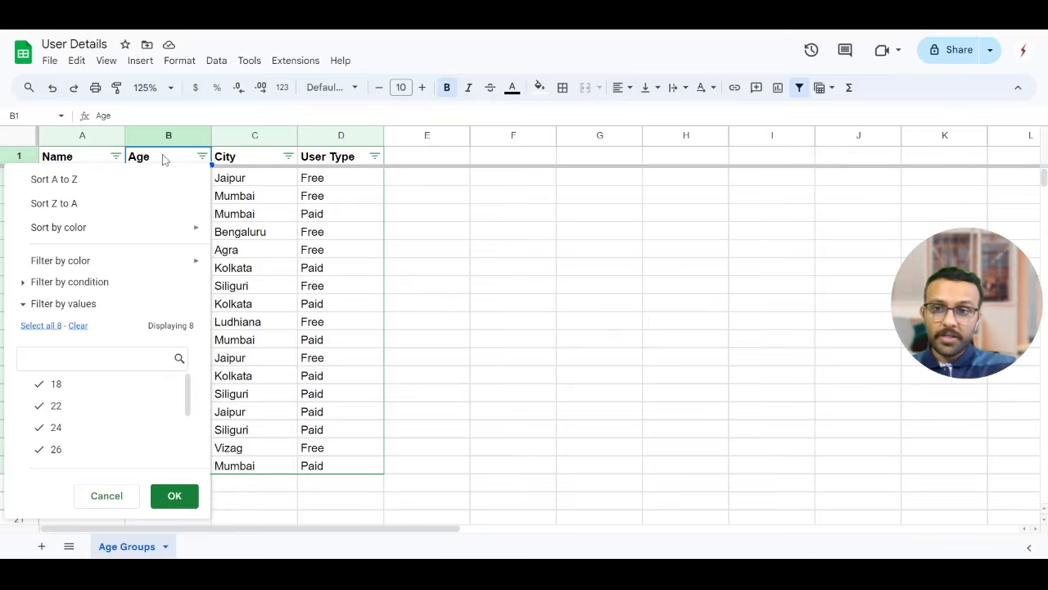
left_click(112, 182)
left_click(296, 237)
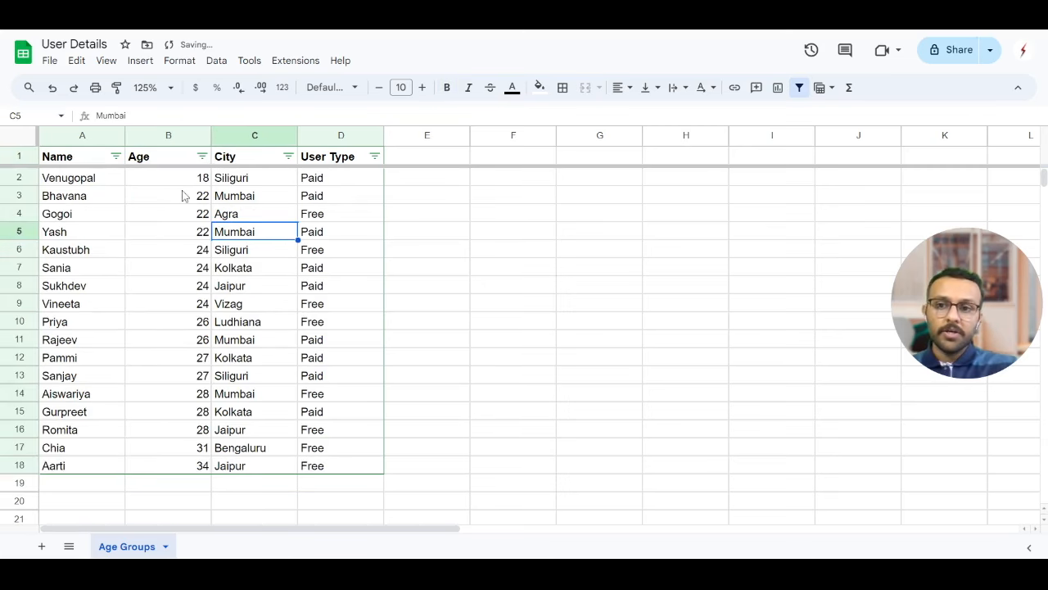
left_click_drag(85, 182, 172, 185)
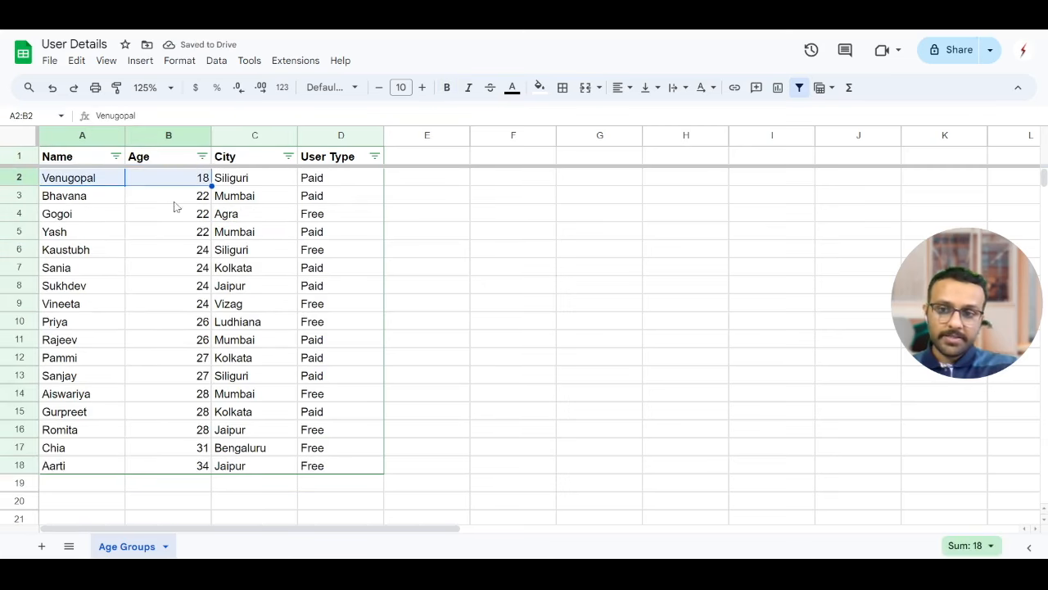
left_click_drag(202, 468, 100, 468)
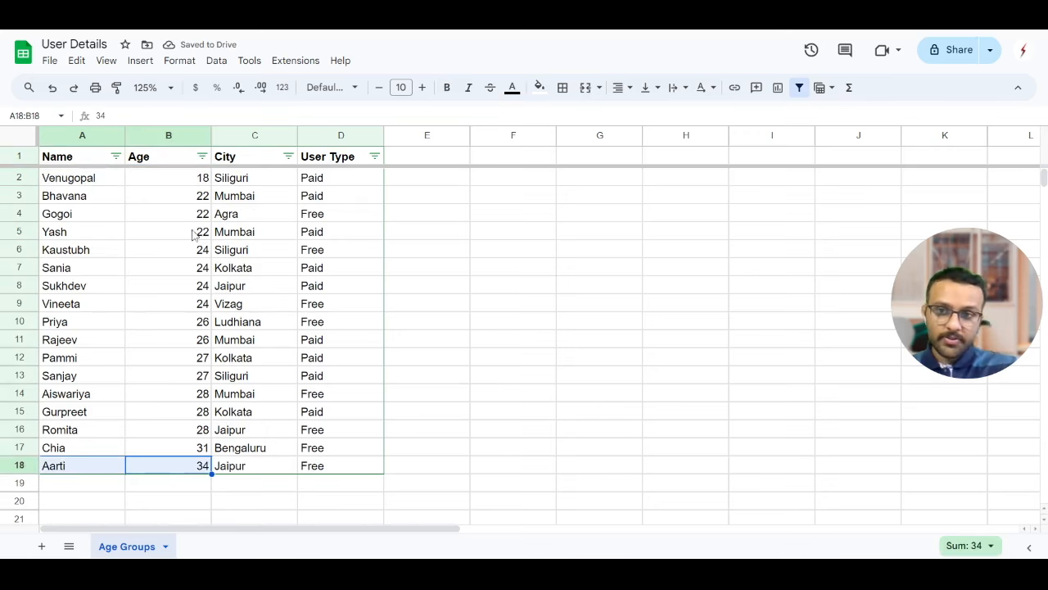
left_click(255, 416)
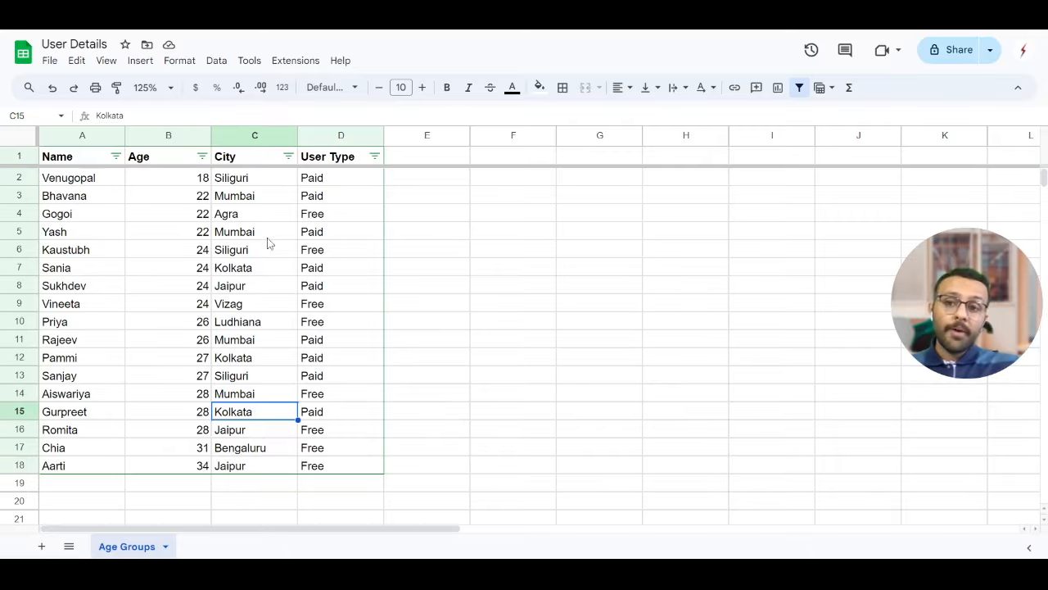
Examine the sort by color and filter by color options for the User Type column without applying any.
left_click(375, 157)
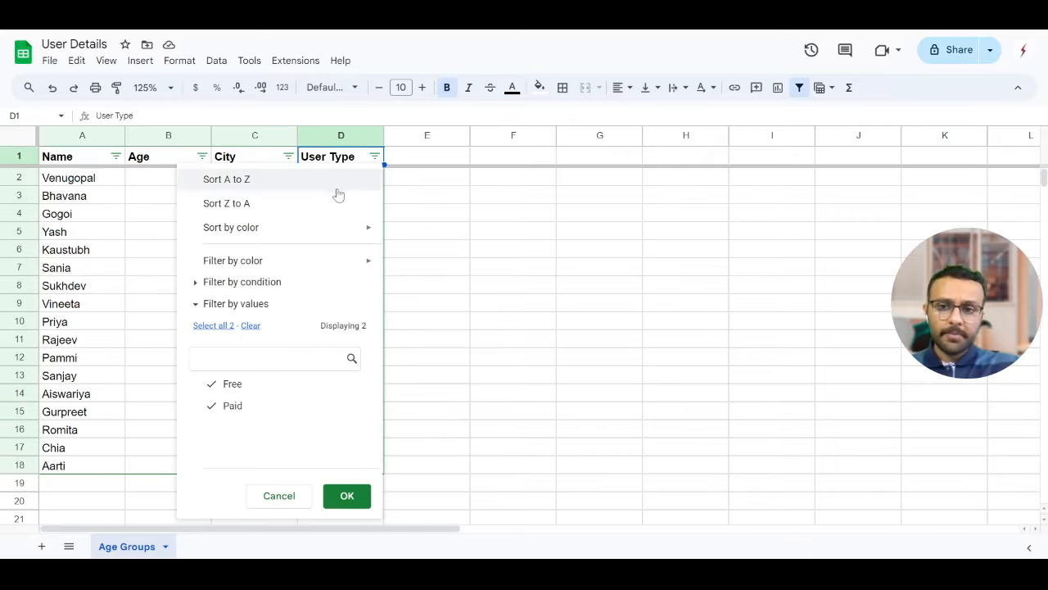
mouse_move(301, 236)
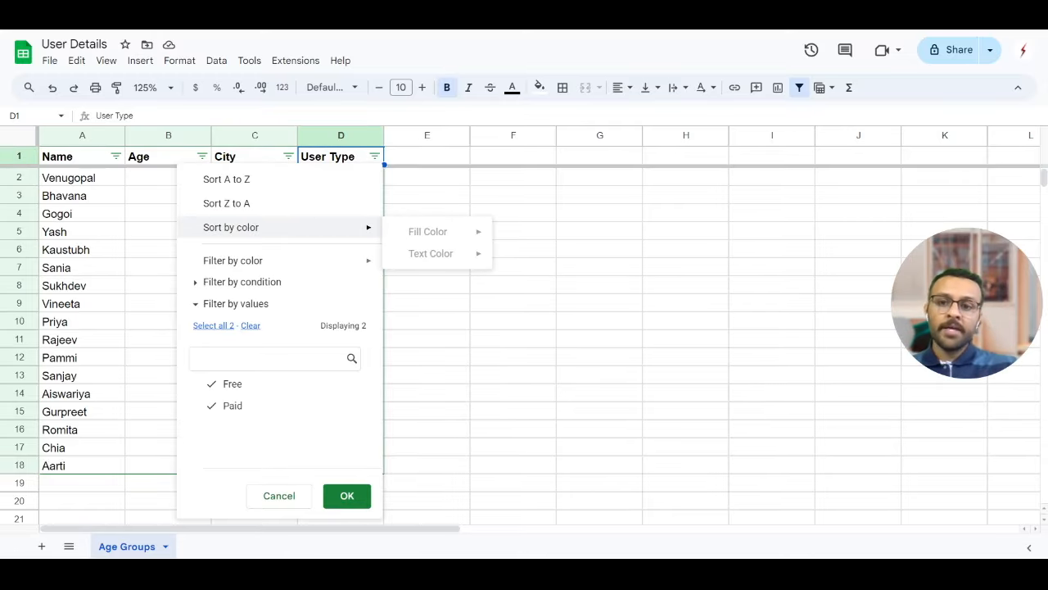
mouse_move(301, 264)
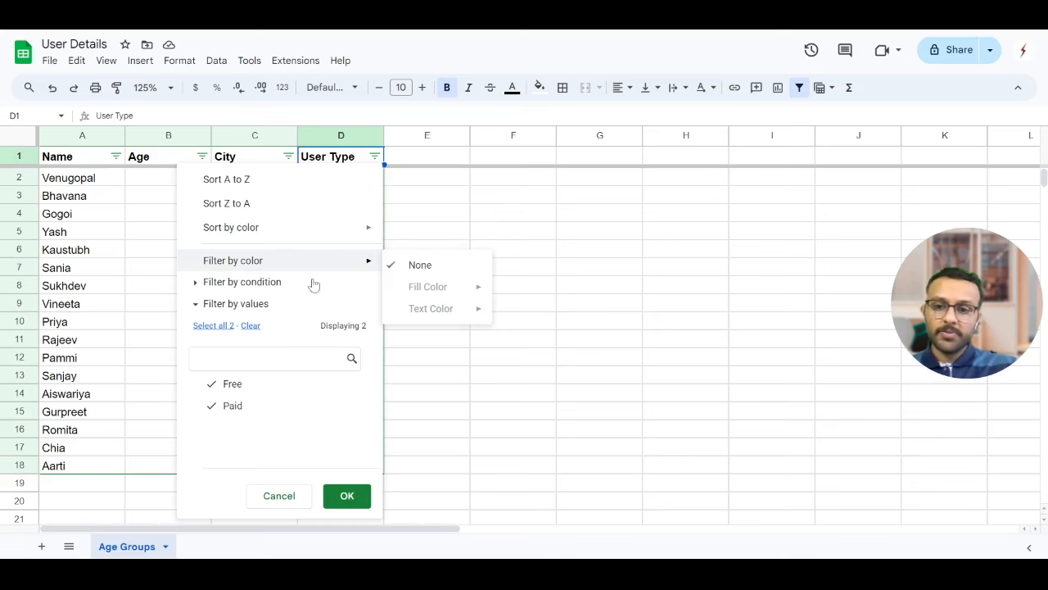
left_click(466, 395)
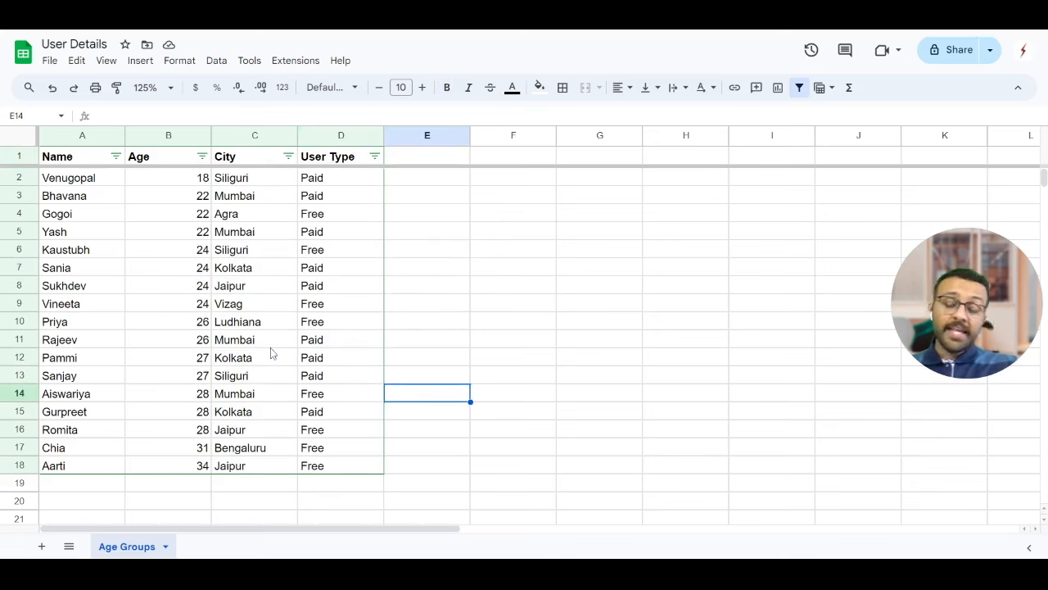